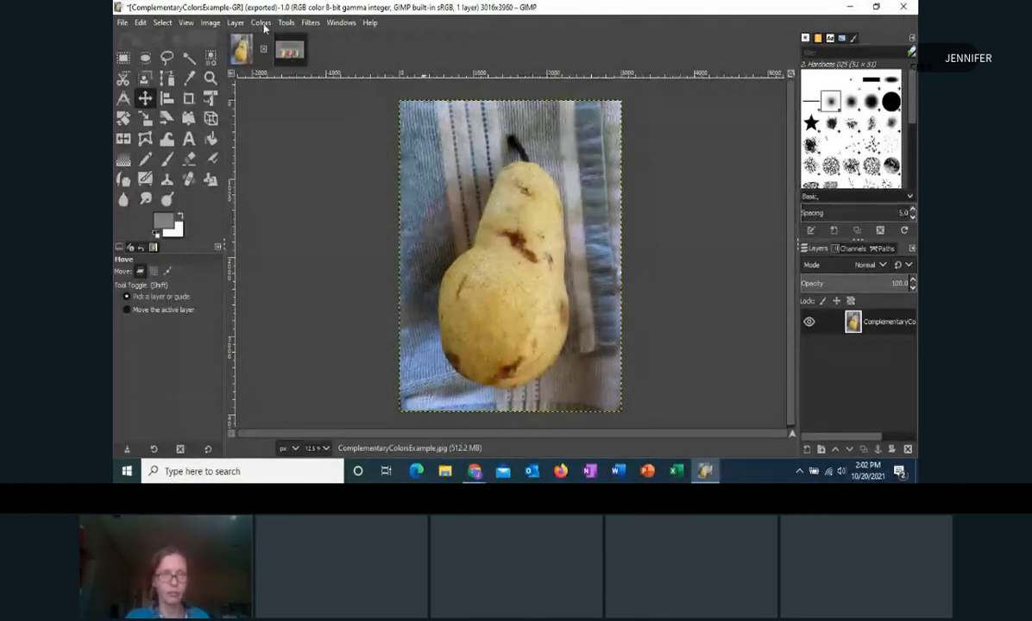
Step: Open the Hue-Saturation adjustment for the pear photo and shift the Master hue to 180
{"action": "left_click", "coordinate": [262, 23]}
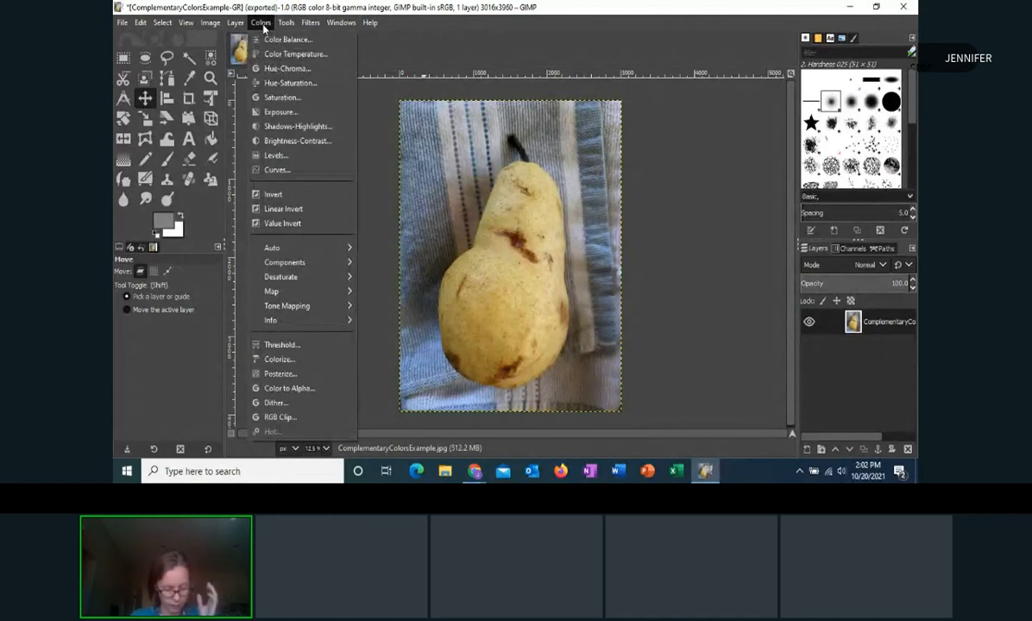
{"action": "left_click", "coordinate": [269, 83]}
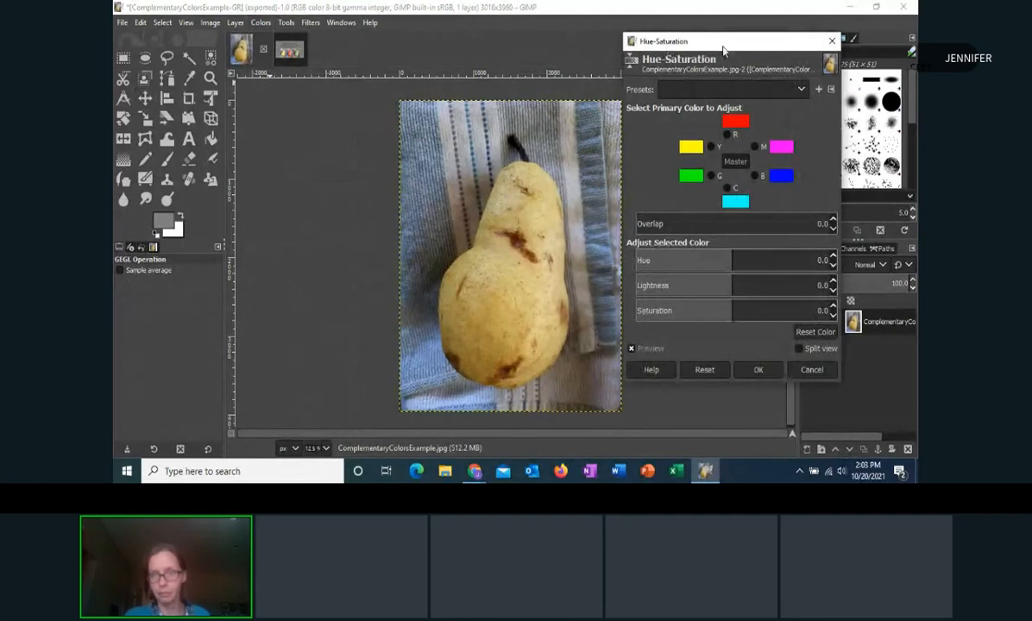
{"action": "left_click_drag", "start_coordinate": [725, 45], "coordinate": [743, 38]}
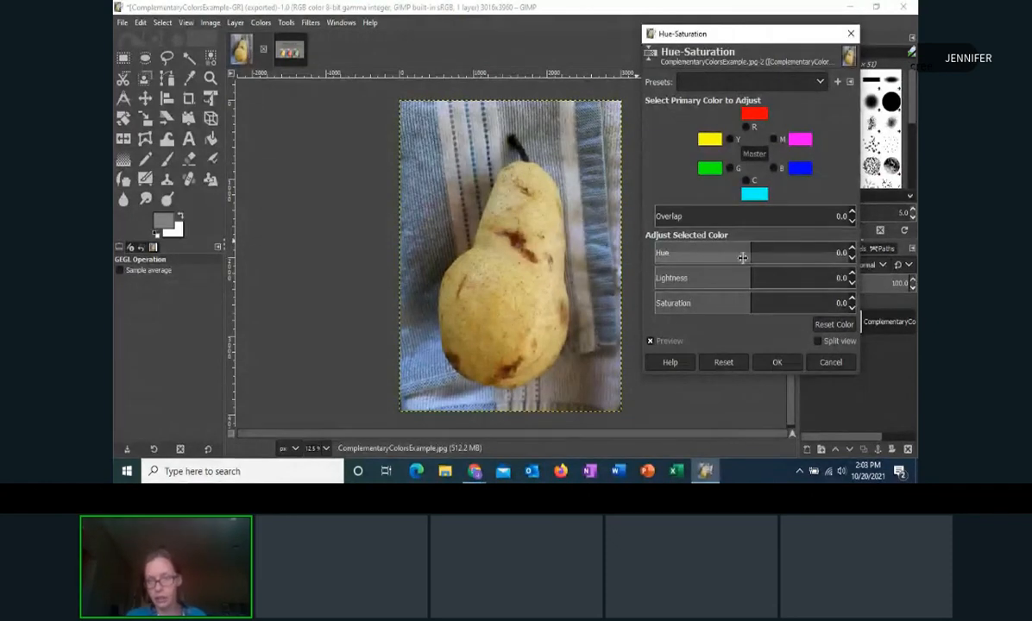
{"action": "left_click", "coordinate": [747, 127]}
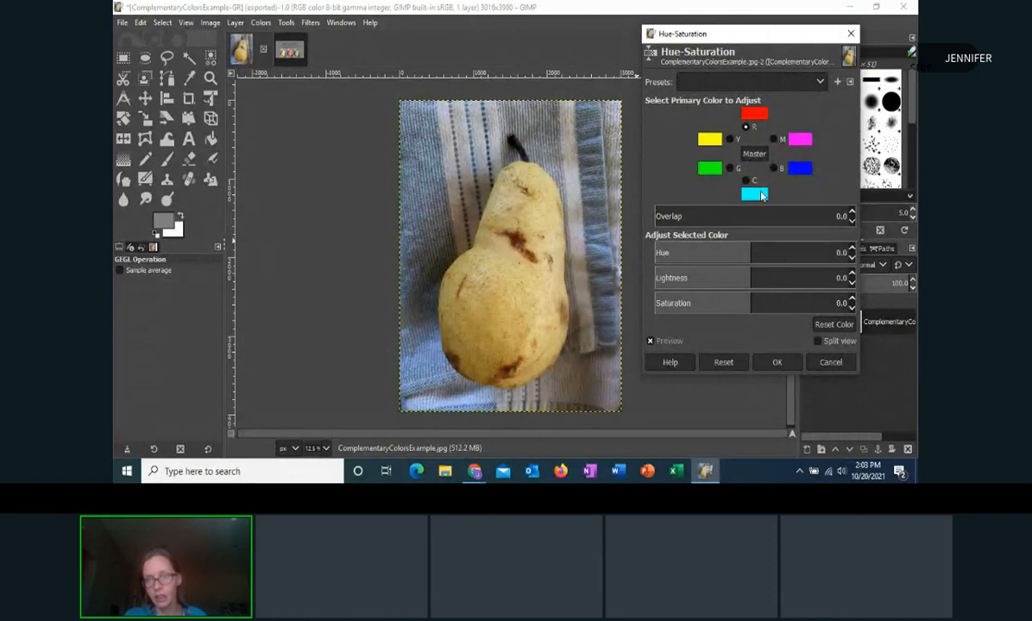
{"action": "left_click", "coordinate": [731, 140]}
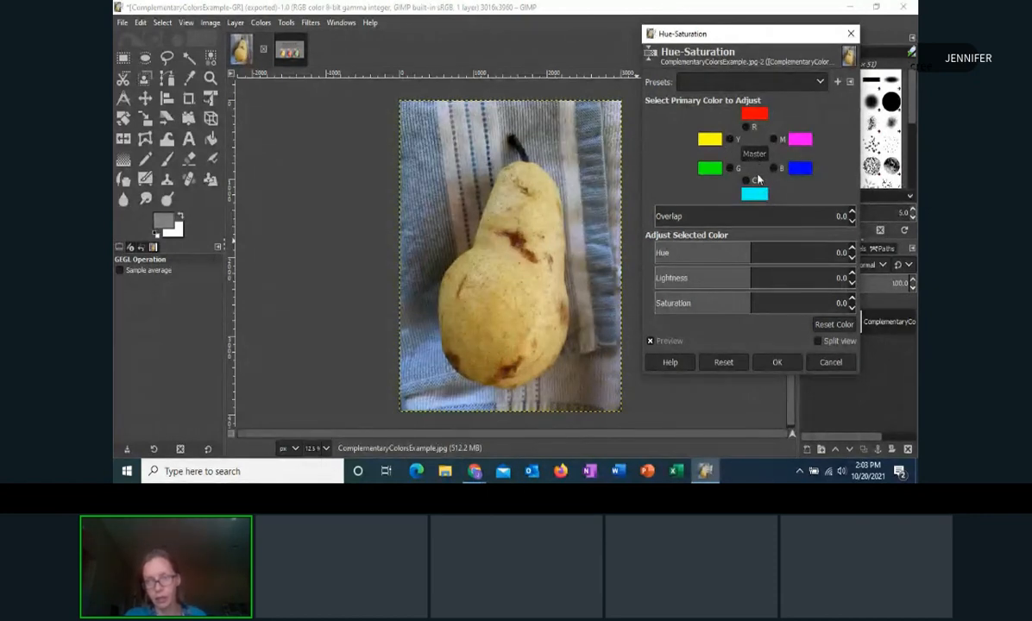
{"action": "left_click", "coordinate": [755, 154]}
{"action": "left_click_drag", "start_coordinate": [751, 255], "coordinate": [870, 253]}
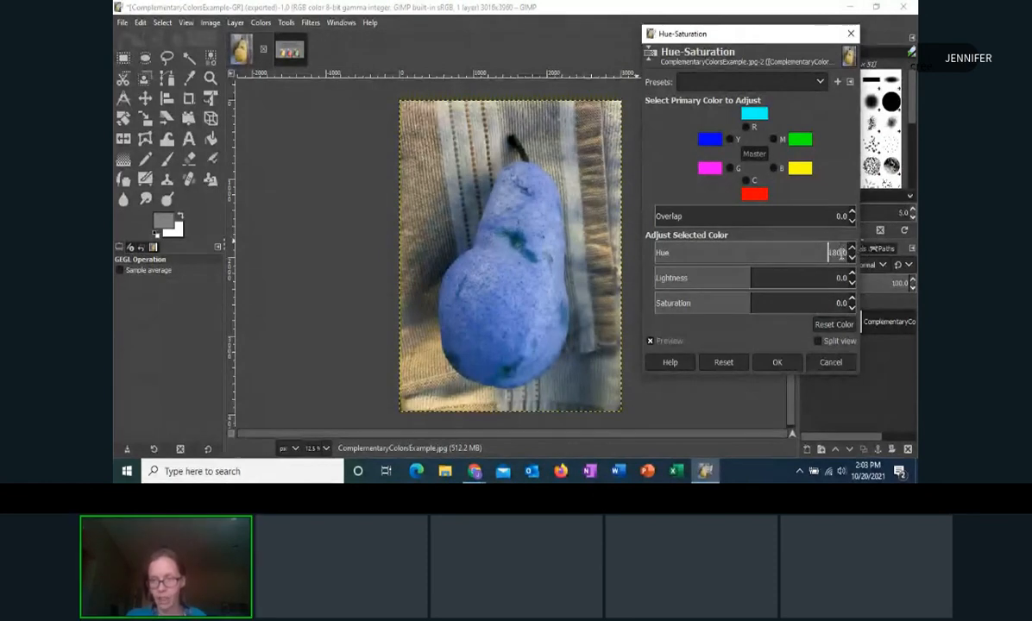
Step: Set the Master hue of the pear photo to 30
{"action": "left_click_drag", "start_coordinate": [843, 253], "coordinate": [689, 253]}
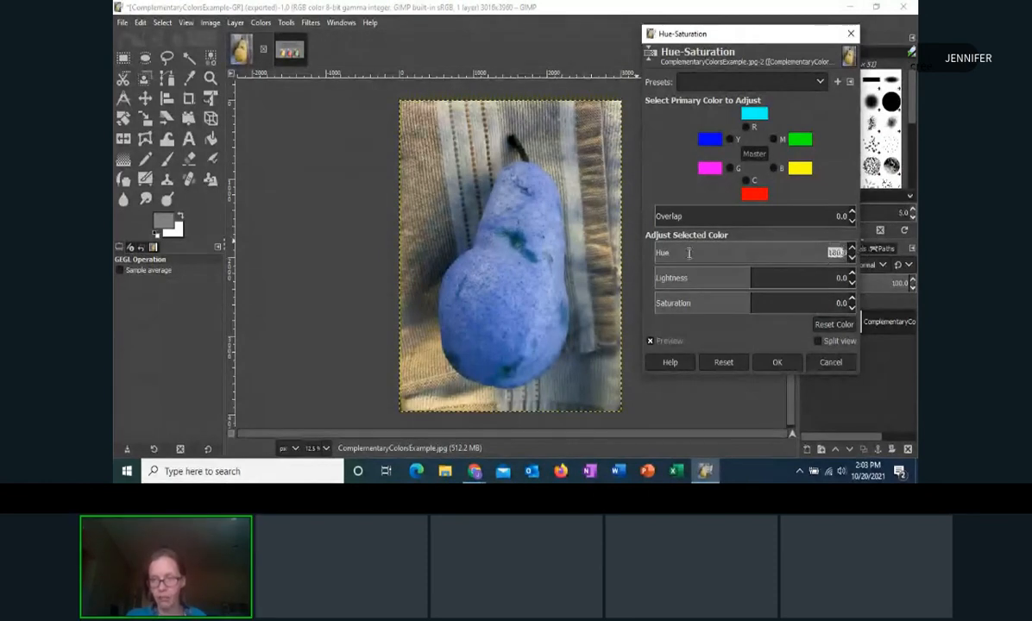
{"action": "left_click", "coordinate": [852, 258]}
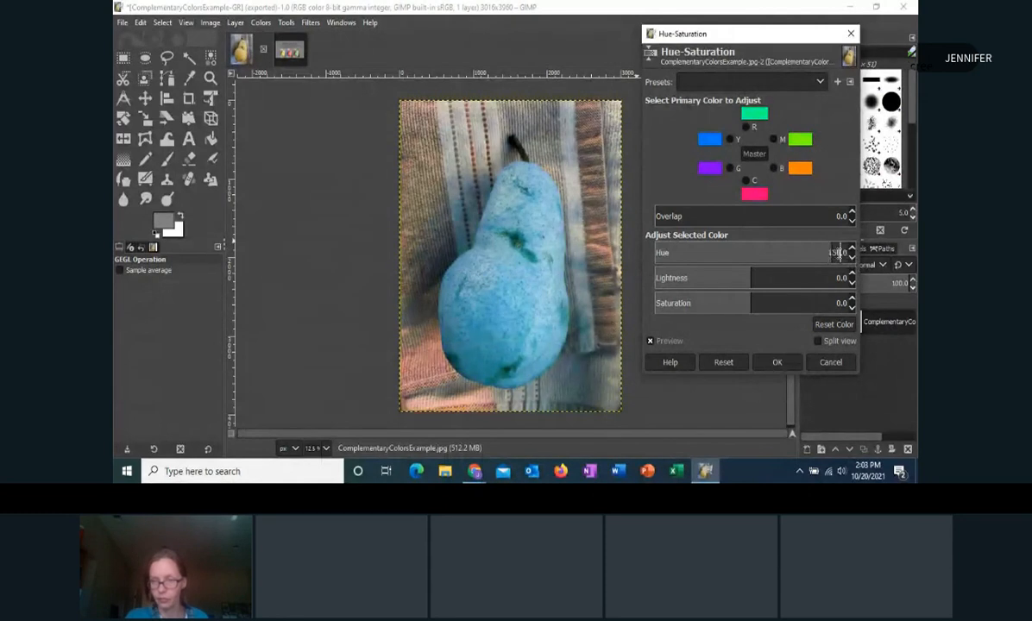
{"action": "left_click_drag", "start_coordinate": [840, 253], "coordinate": [821, 253]}
{"action": "type", "text": "30"}
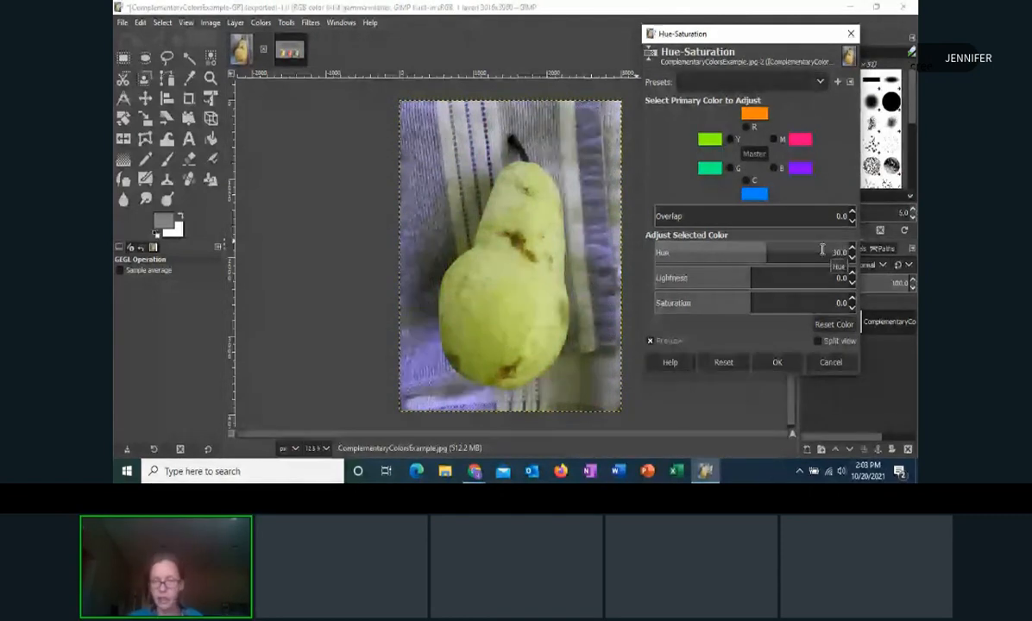
Step: Try a Master hue of about -7.7, and reset the colour adjustment
{"action": "left_click_drag", "start_coordinate": [769, 253], "coordinate": [747, 253]}
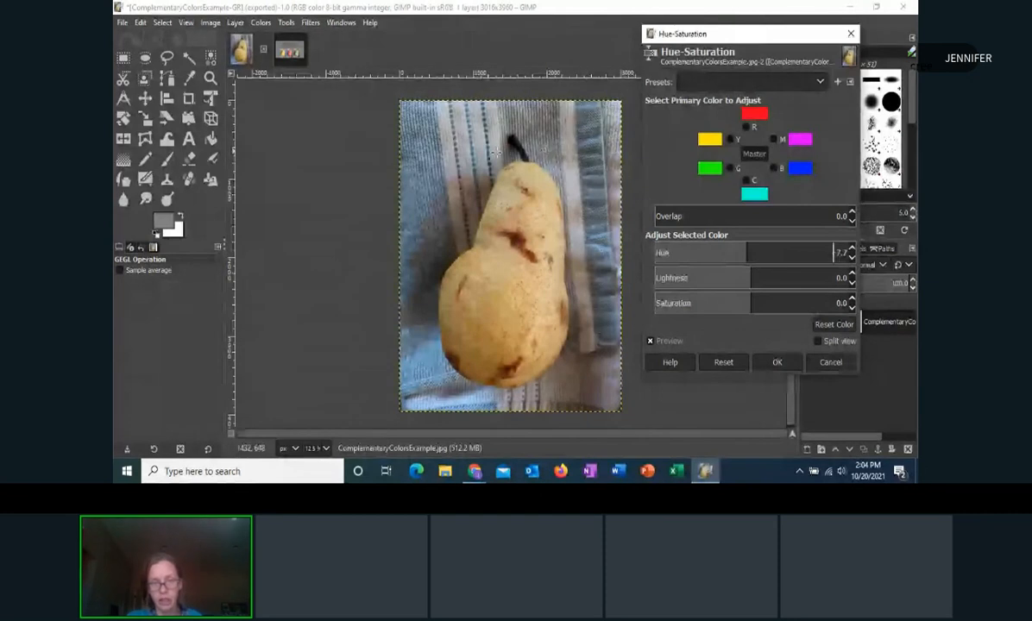
{"action": "left_click", "coordinate": [852, 249]}
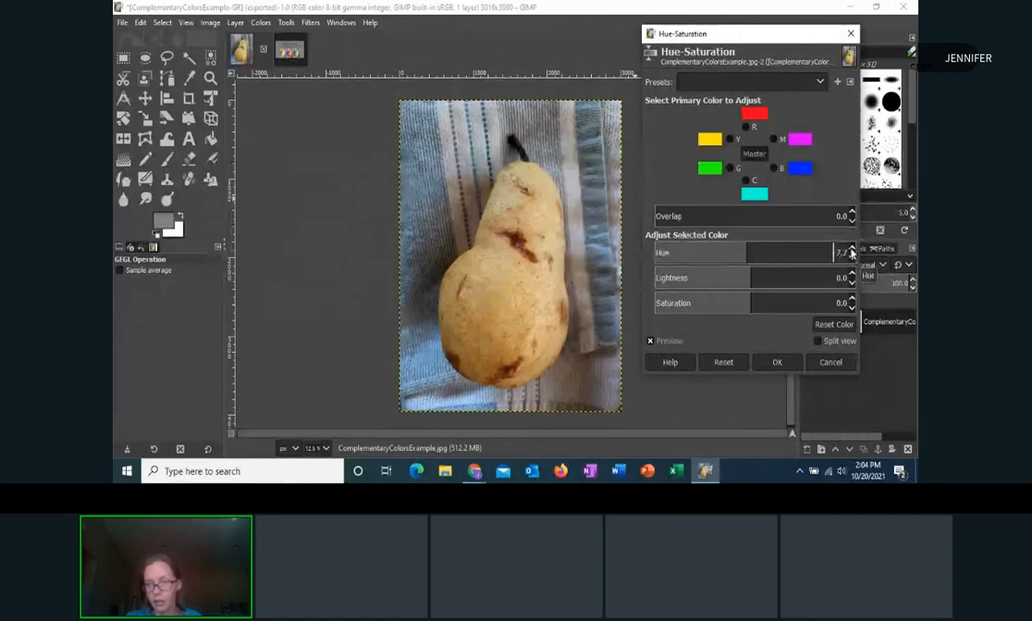
{"action": "left_click", "coordinate": [827, 327]}
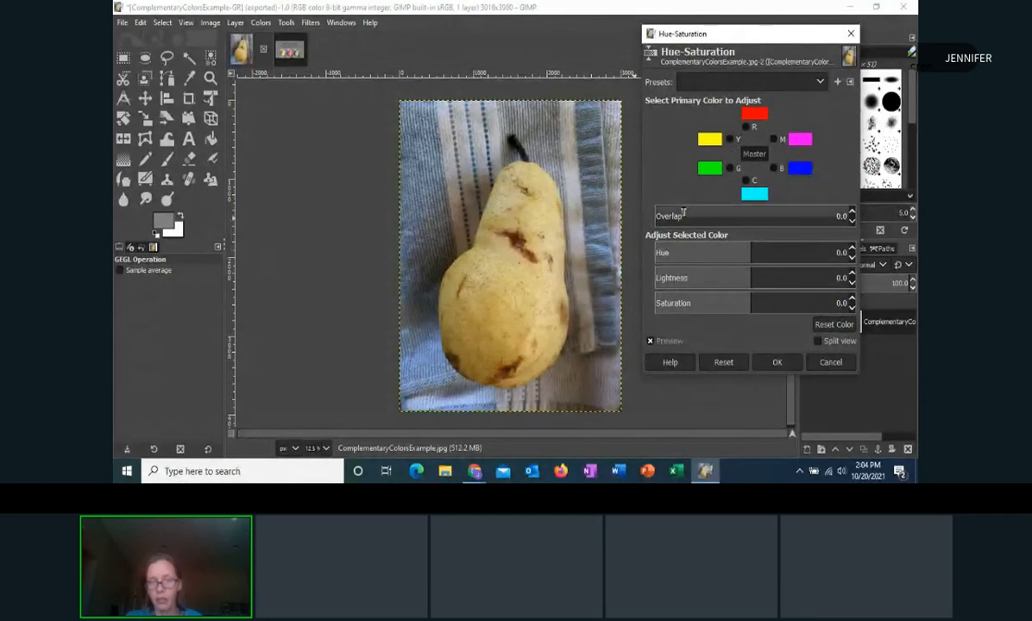
Step: Shift the hue of only the green range to -60
{"action": "left_click", "coordinate": [730, 140]}
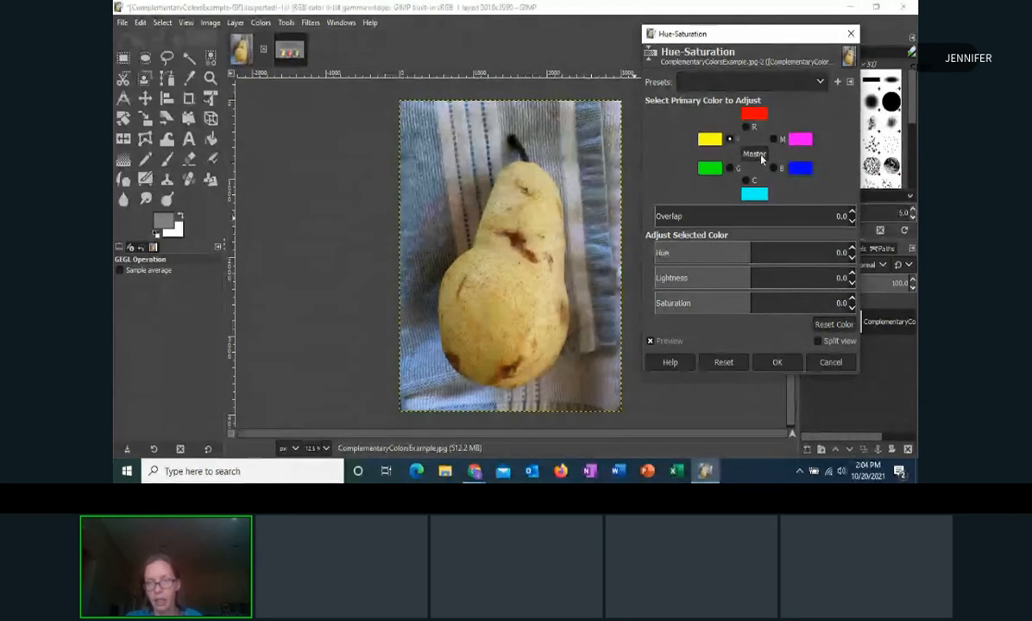
{"action": "left_click", "coordinate": [852, 258]}
{"action": "left_click", "coordinate": [852, 258]}
{"action": "left_click", "coordinate": [852, 258]}
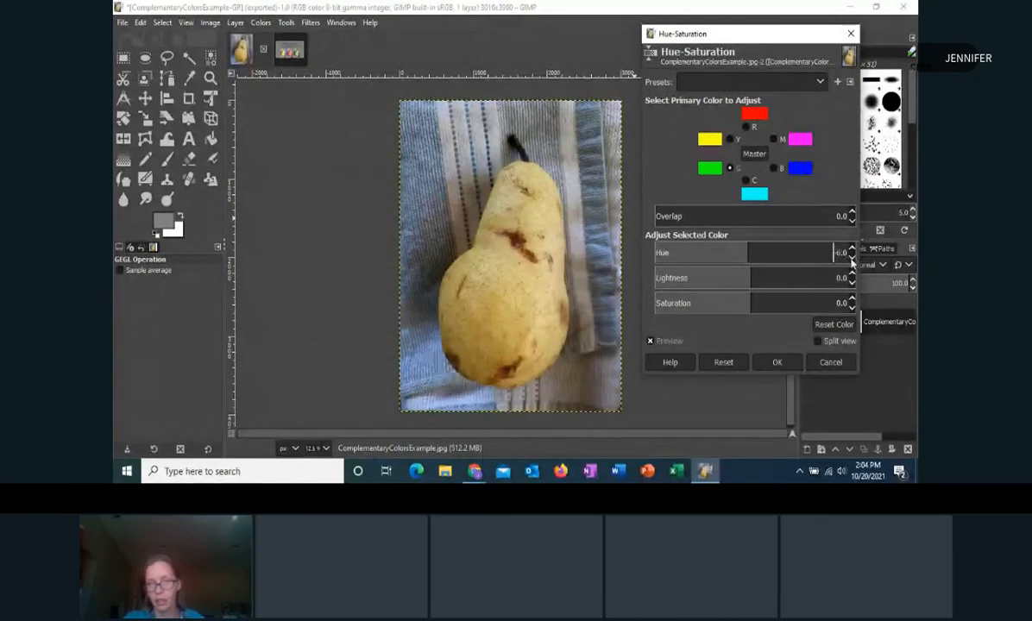
{"action": "left_click", "coordinate": [852, 259]}
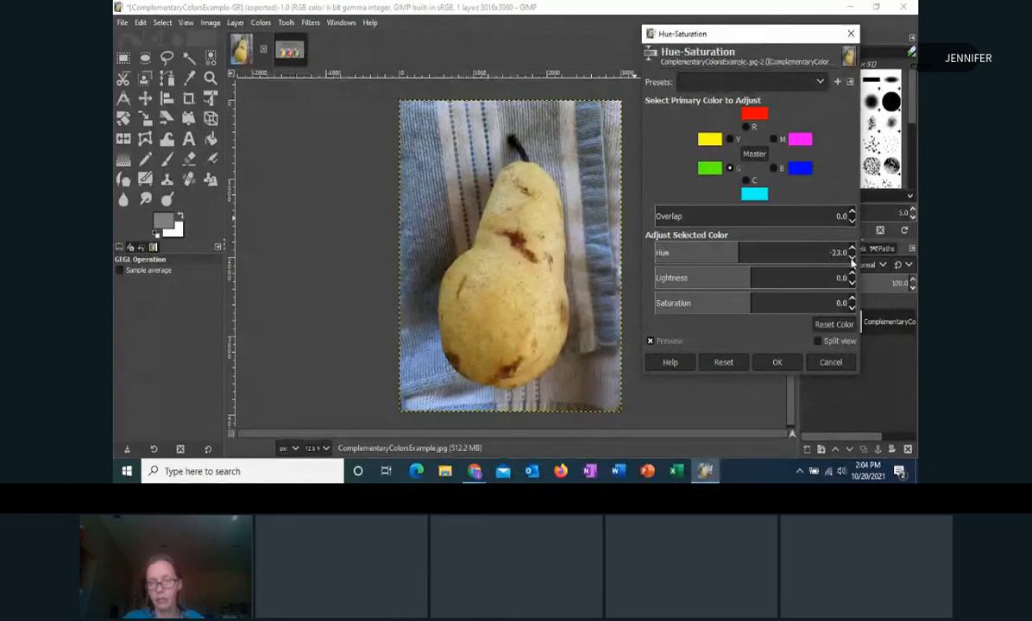
{"action": "left_click", "coordinate": [852, 259]}
{"action": "left_click", "coordinate": [851, 259]}
{"action": "left_click", "coordinate": [852, 259]}
{"action": "left_click", "coordinate": [852, 259]}
{"action": "left_click", "coordinate": [852, 258]}
{"action": "left_click", "coordinate": [851, 259]}
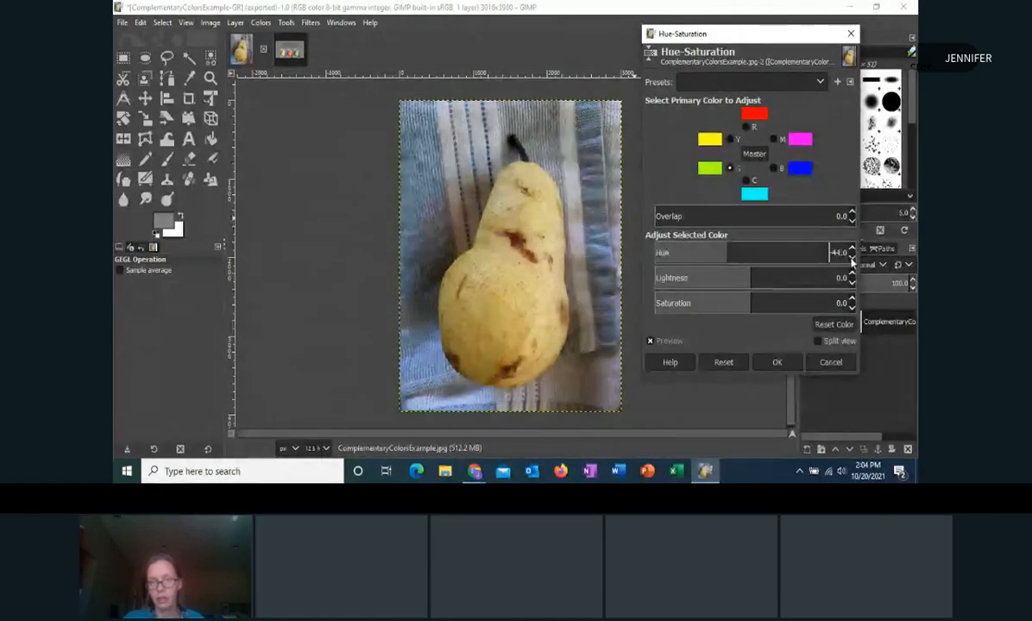
{"action": "left_click", "coordinate": [851, 259]}
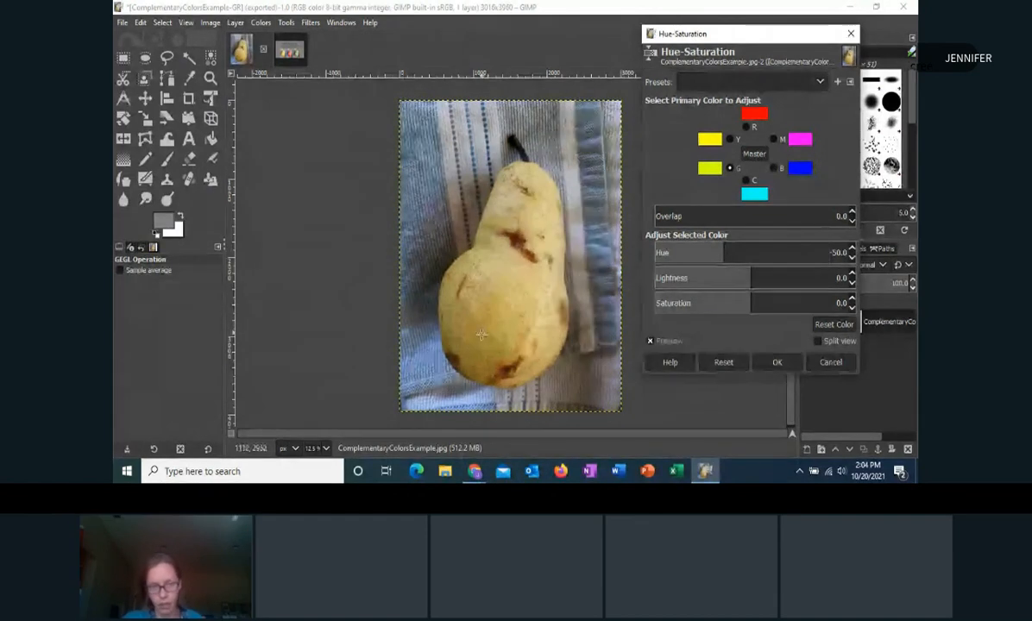
{"action": "left_click", "coordinate": [850, 259]}
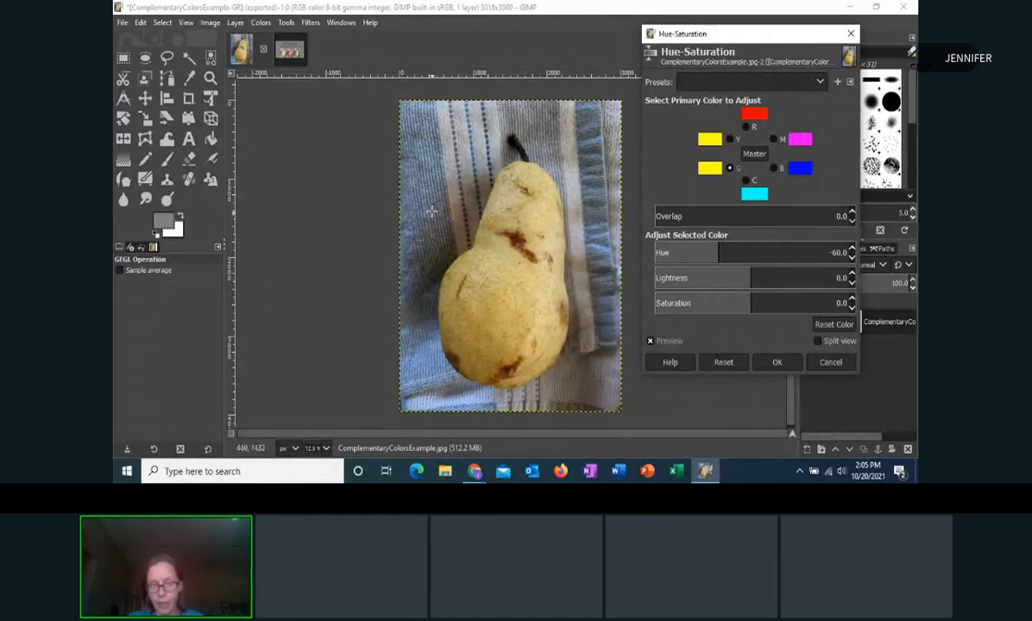
Step: Shift the hue of only the blue range to about 35.1
{"action": "left_click", "coordinate": [773, 169]}
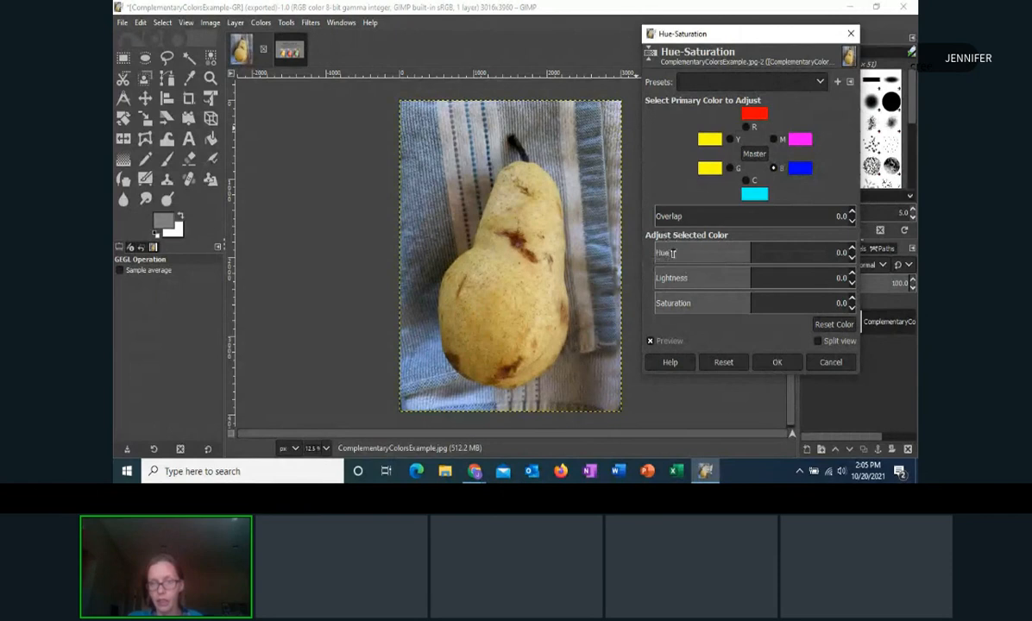
{"action": "left_click", "coordinate": [853, 248]}
{"action": "left_click", "coordinate": [854, 249]}
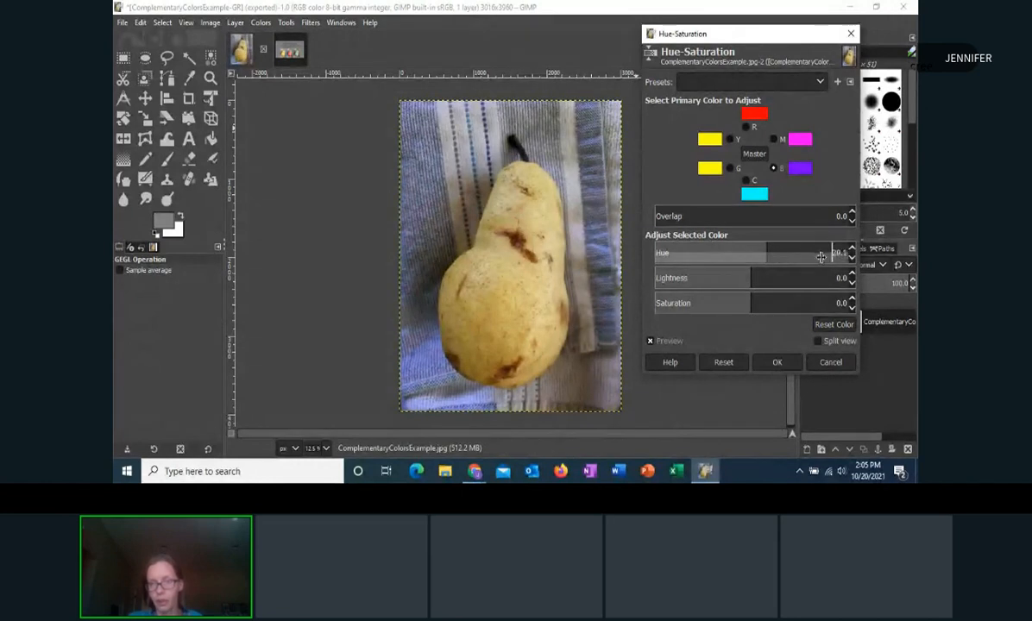
{"action": "scroll", "coordinate": [820, 258], "scroll_direction": "up", "scroll_amount": 2}
{"action": "left_click_drag", "start_coordinate": [835, 258], "coordinate": [841, 257]}
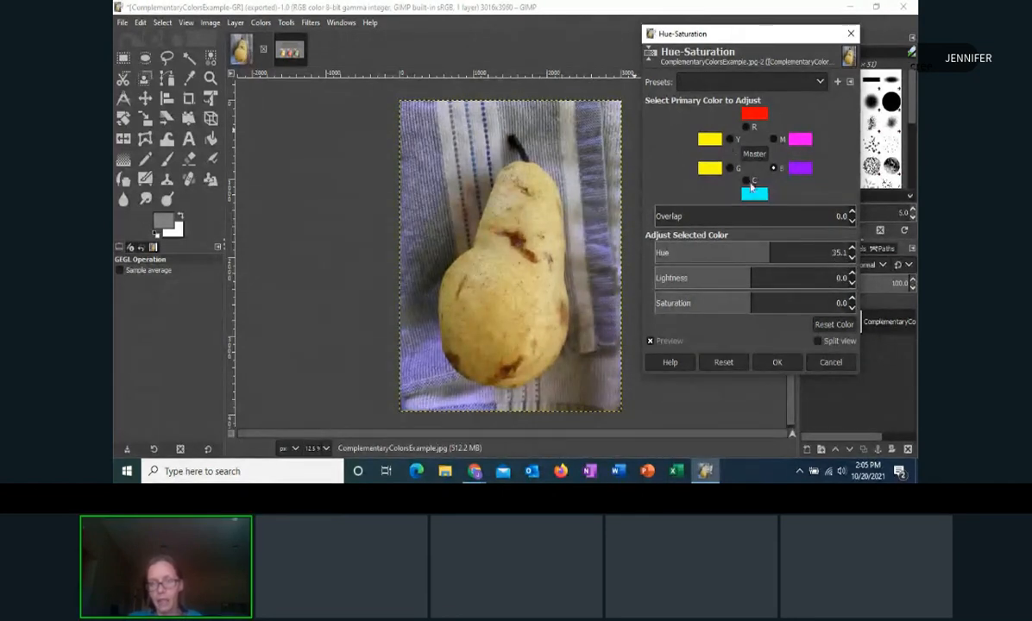
Step: Shift the hue of the cyan range to about 90.7 and apply the Hue-Saturation adjustment
{"action": "left_click", "coordinate": [747, 181]}
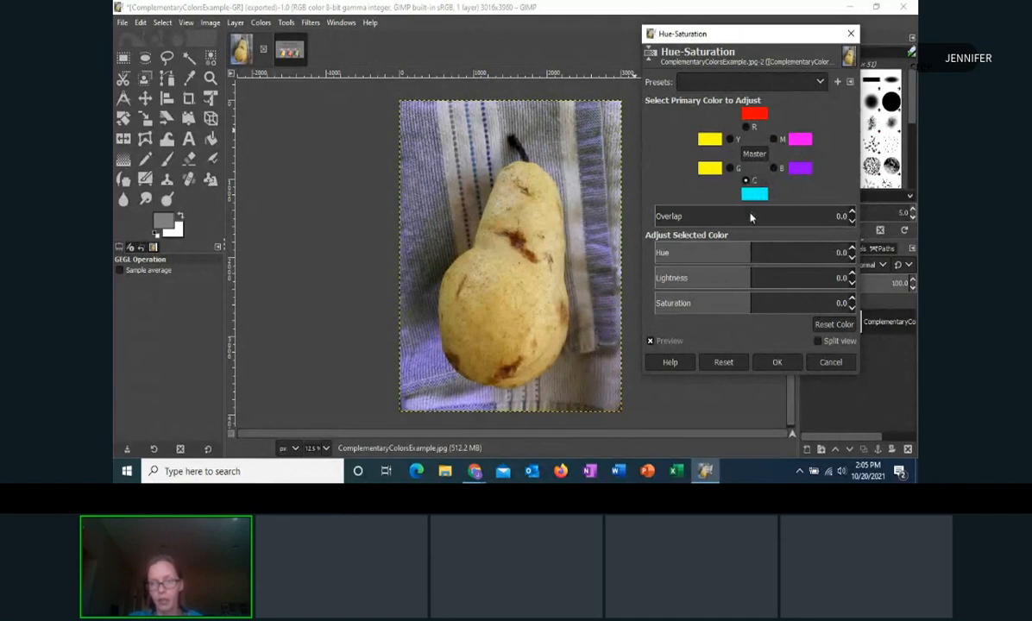
{"action": "left_click_drag", "start_coordinate": [750, 254], "coordinate": [903, 252]}
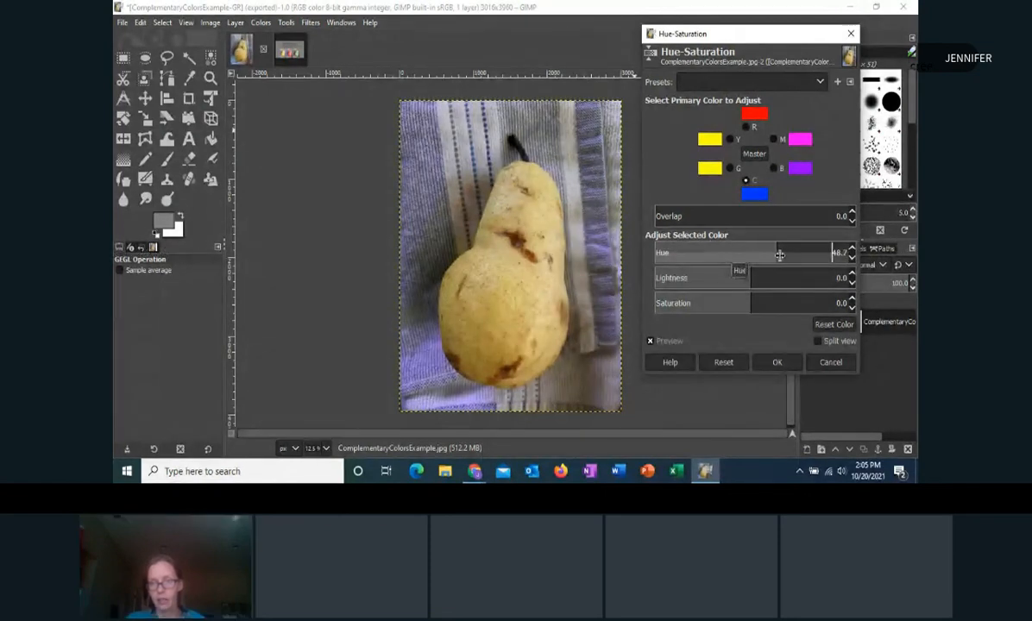
{"action": "left_click", "coordinate": [852, 248]}
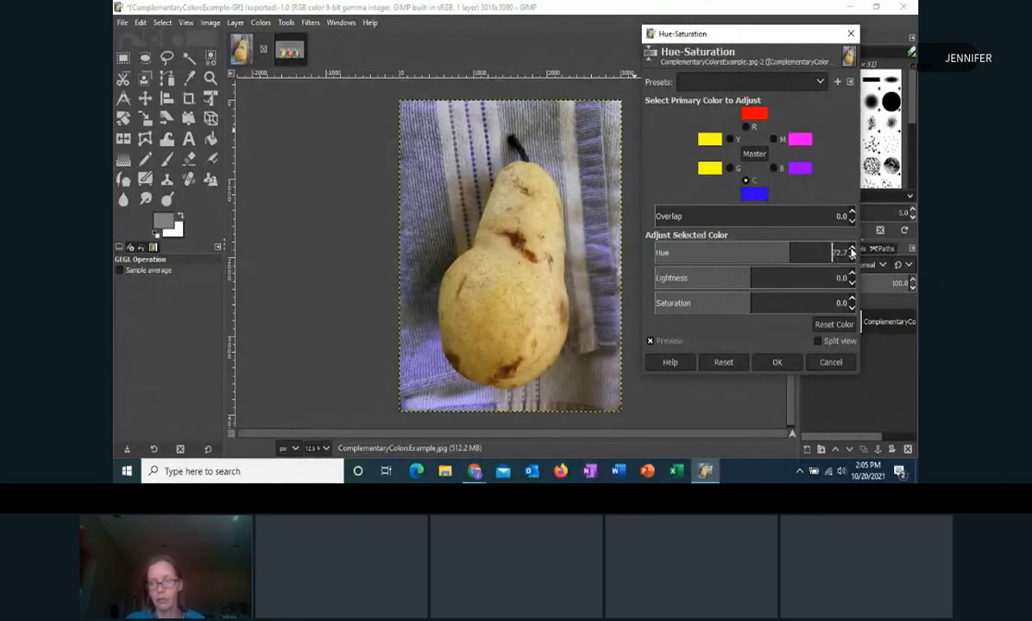
{"action": "left_click", "coordinate": [851, 249]}
{"action": "left_click", "coordinate": [852, 248]}
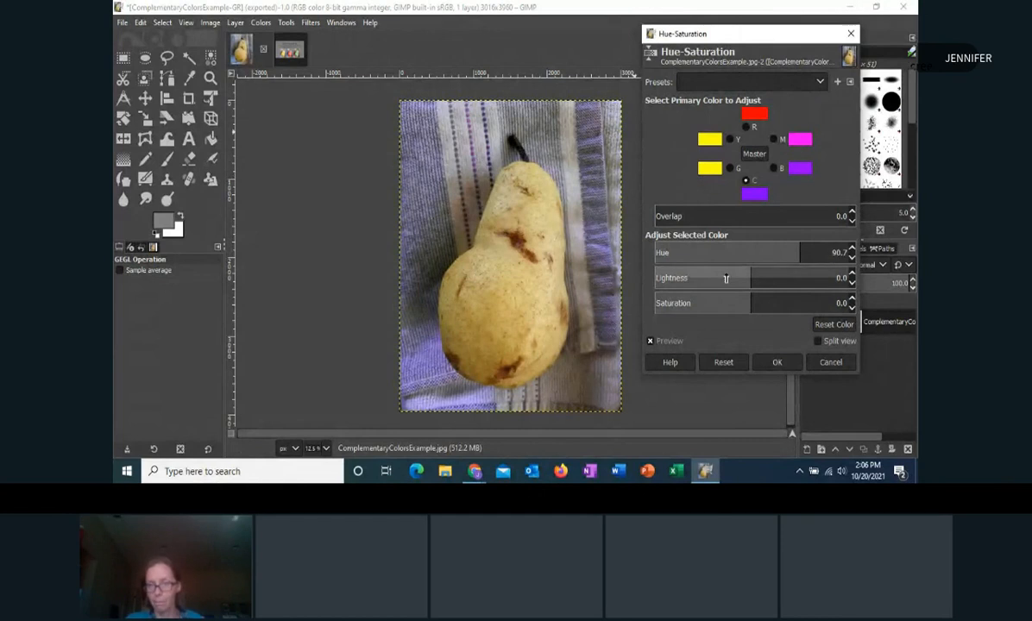
{"action": "left_click", "coordinate": [777, 364]}
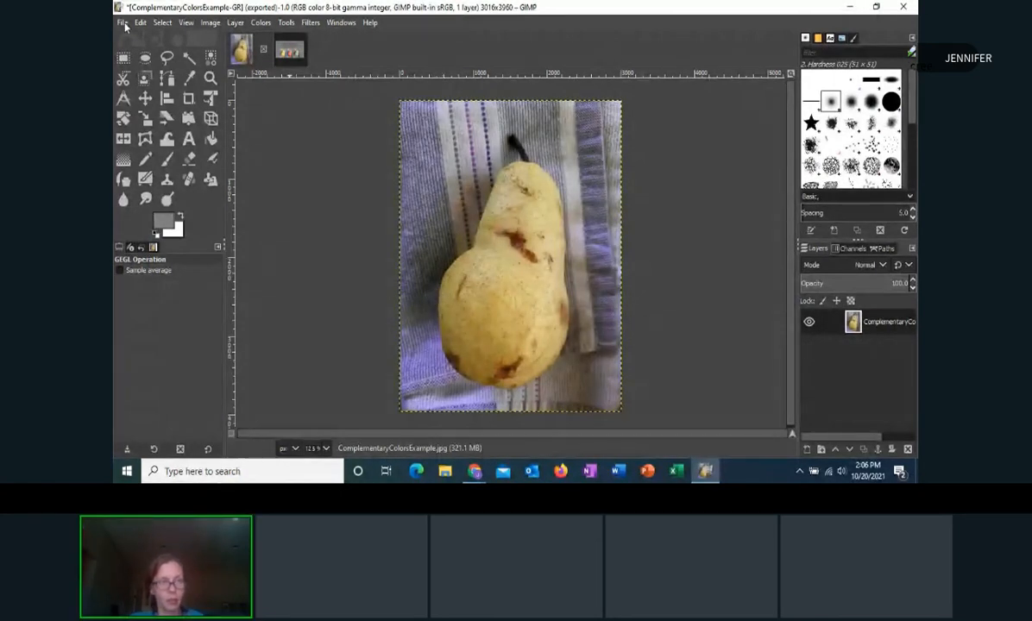
Step: Undo the Hue-Saturation adjustment on the pear photo
{"action": "left_click", "coordinate": [125, 24]}
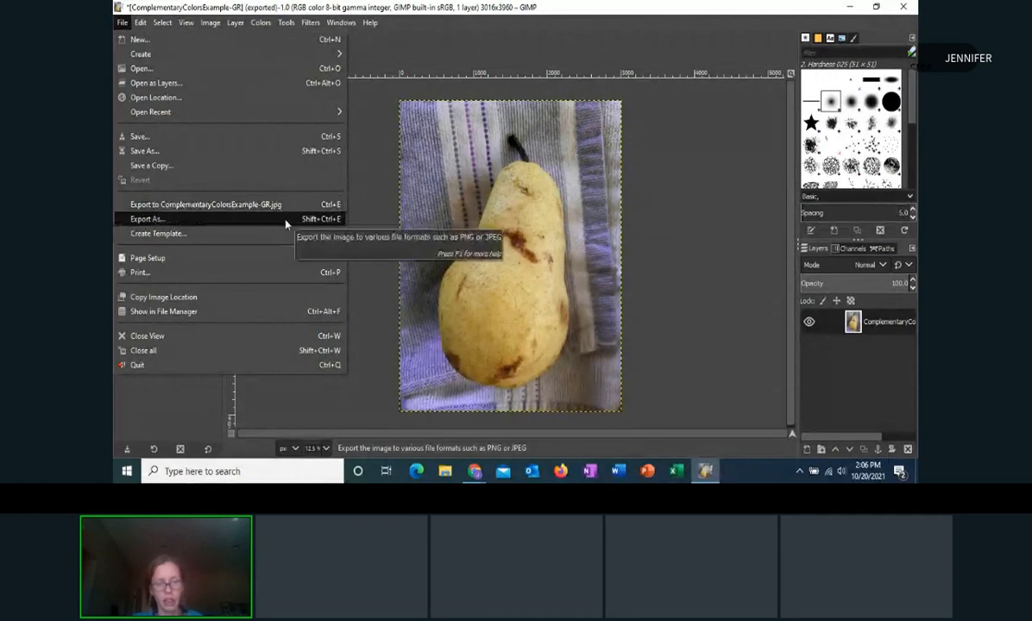
{"action": "left_click", "coordinate": [377, 217]}
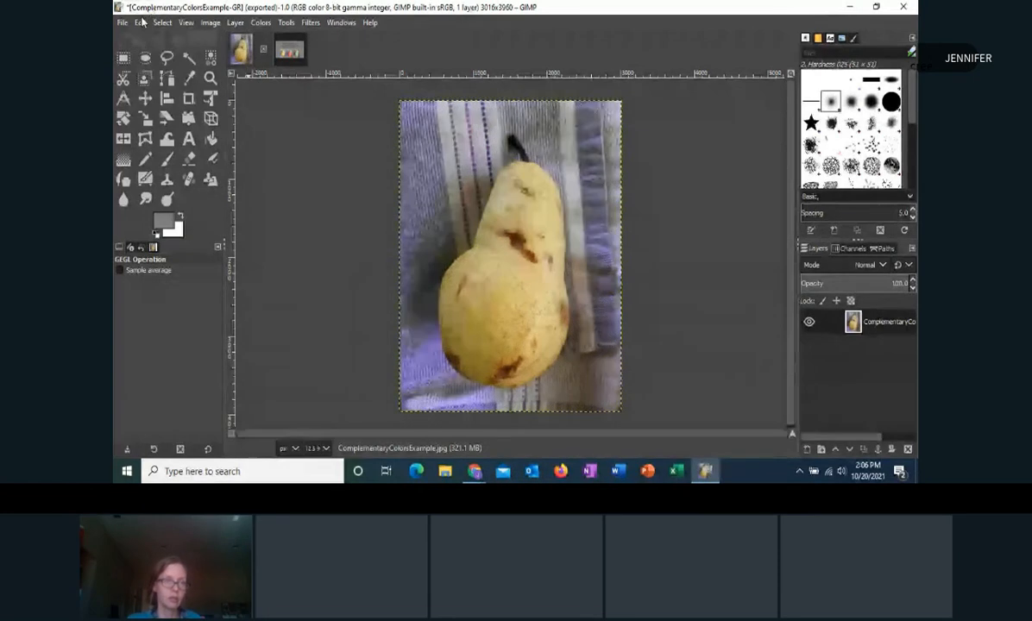
{"action": "left_click", "coordinate": [142, 23]}
{"action": "left_click", "coordinate": [144, 40]}
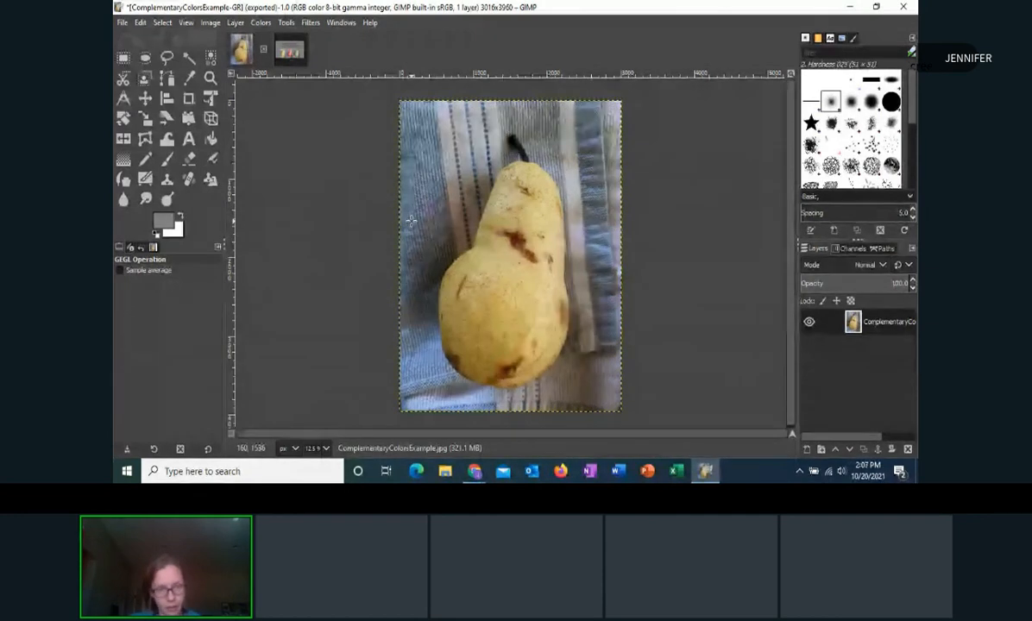
Step: Reopen Hue-Saturation, set the Master hue to about 44.6, and compare it with the original using a temporary split view
{"action": "left_click", "coordinate": [260, 22]}
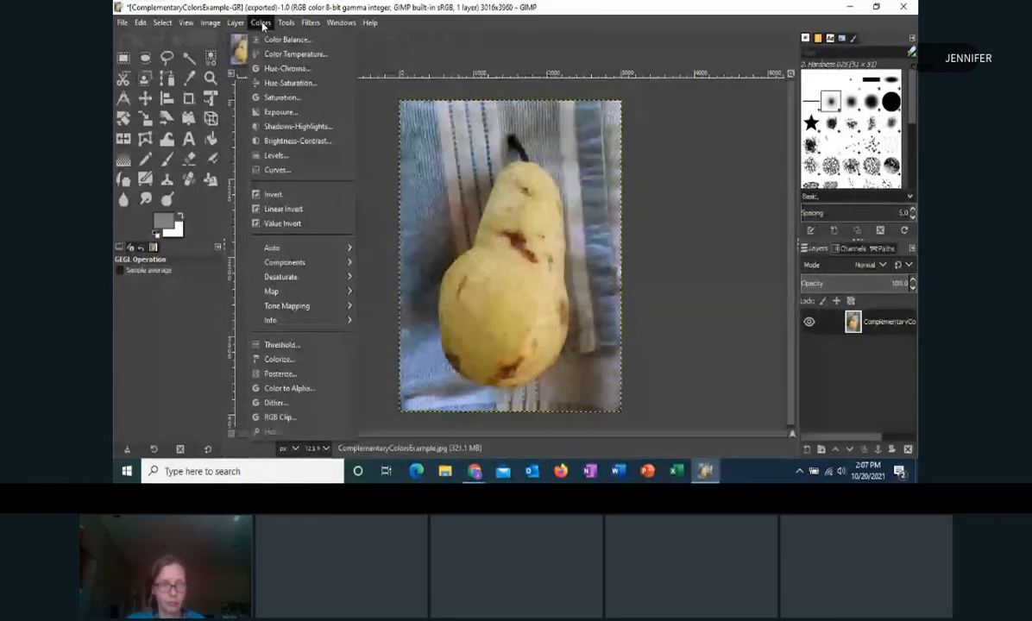
{"action": "left_click", "coordinate": [269, 84]}
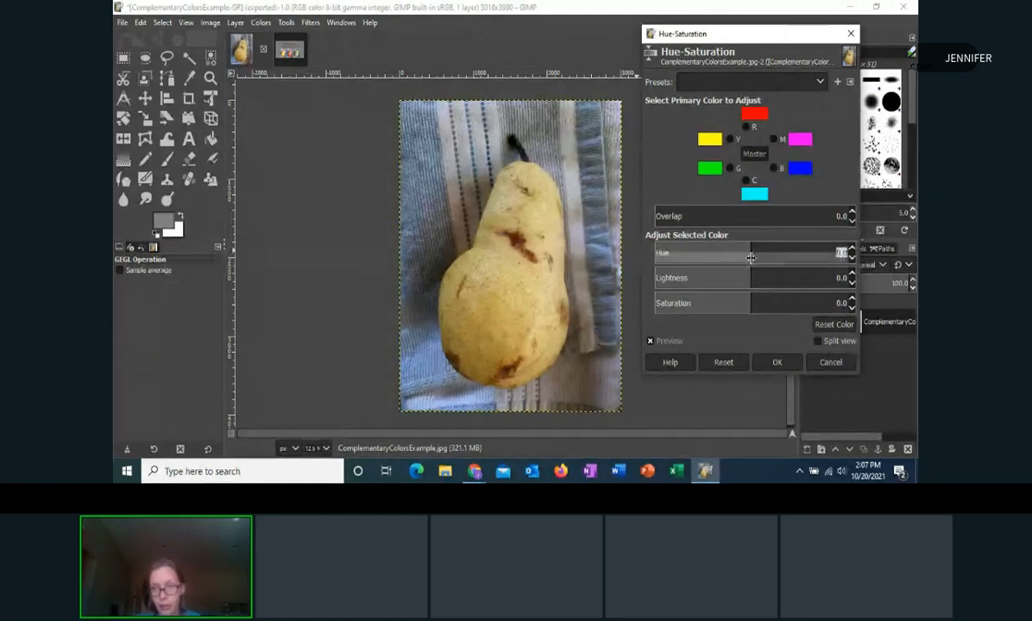
{"action": "left_click", "coordinate": [755, 256]}
{"action": "left_click_drag", "start_coordinate": [761, 256], "coordinate": [898, 253]}
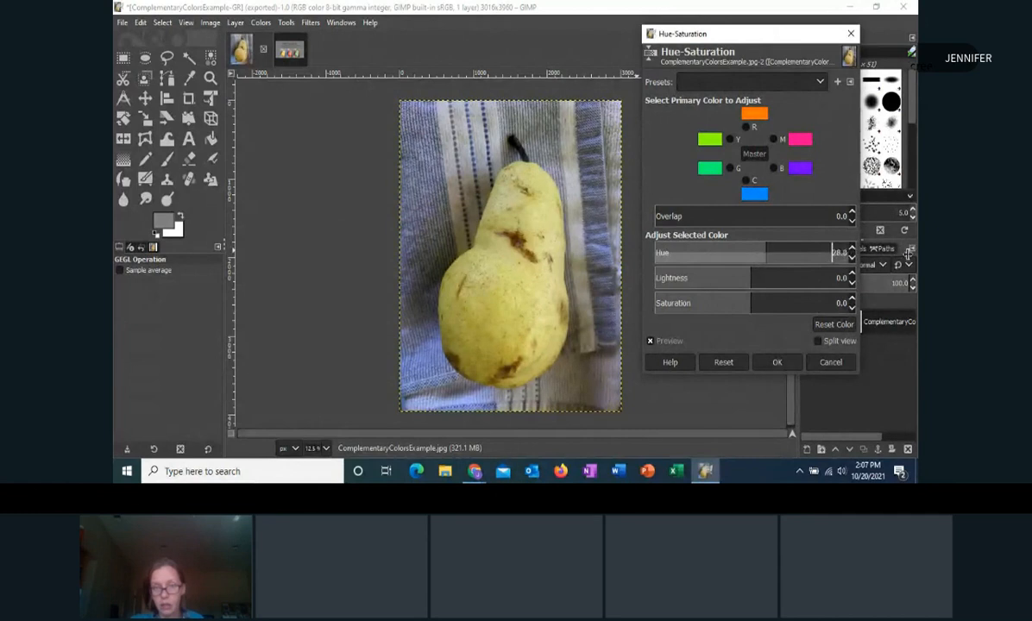
{"action": "left_click_drag", "start_coordinate": [116, 254], "coordinate": [190, 252]}
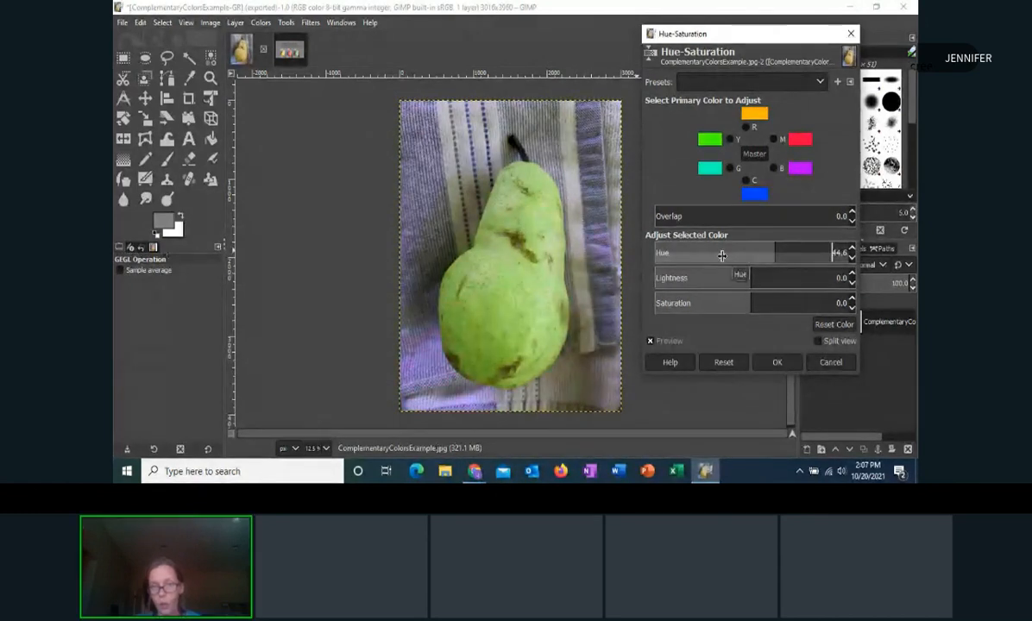
{"action": "left_click", "coordinate": [820, 342]}
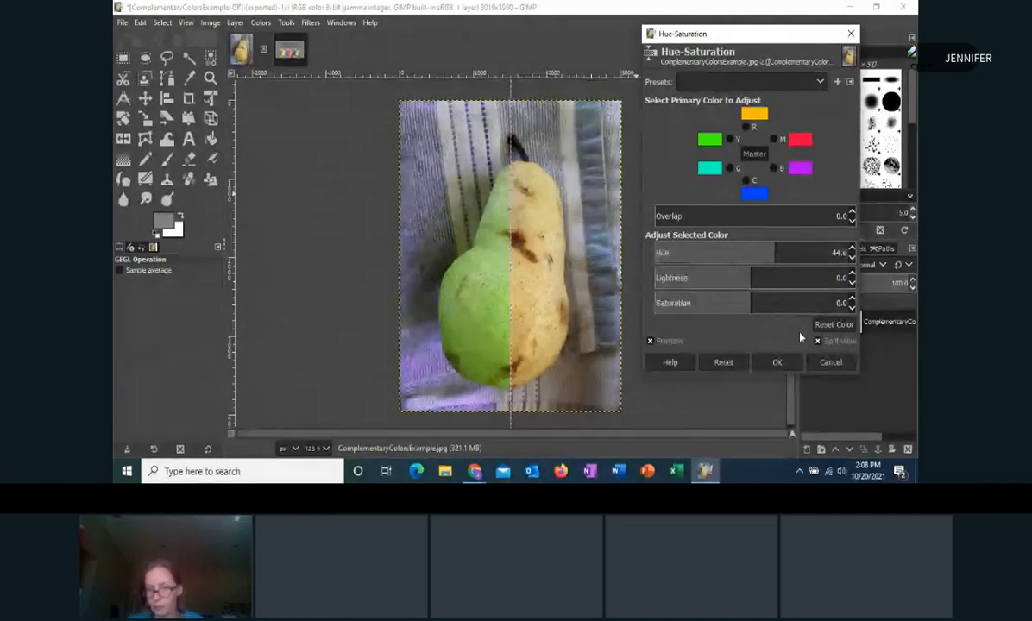
{"action": "left_click", "coordinate": [819, 341]}
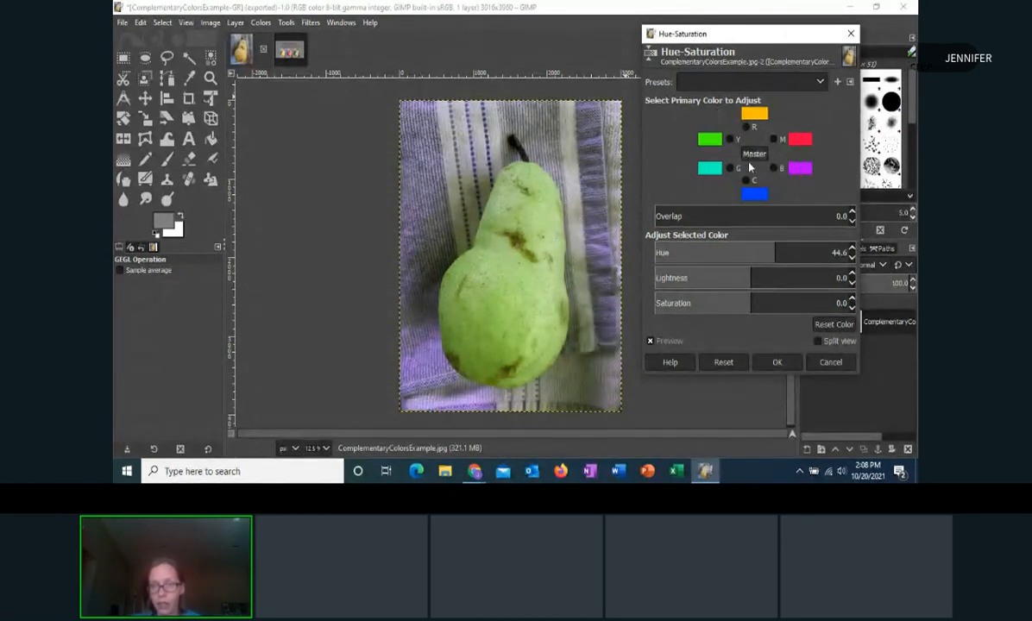
Step: Shift the hue of the blue range to about 68.2 and the hue of the cyan range to about 127.2
{"action": "left_click", "coordinate": [773, 168]}
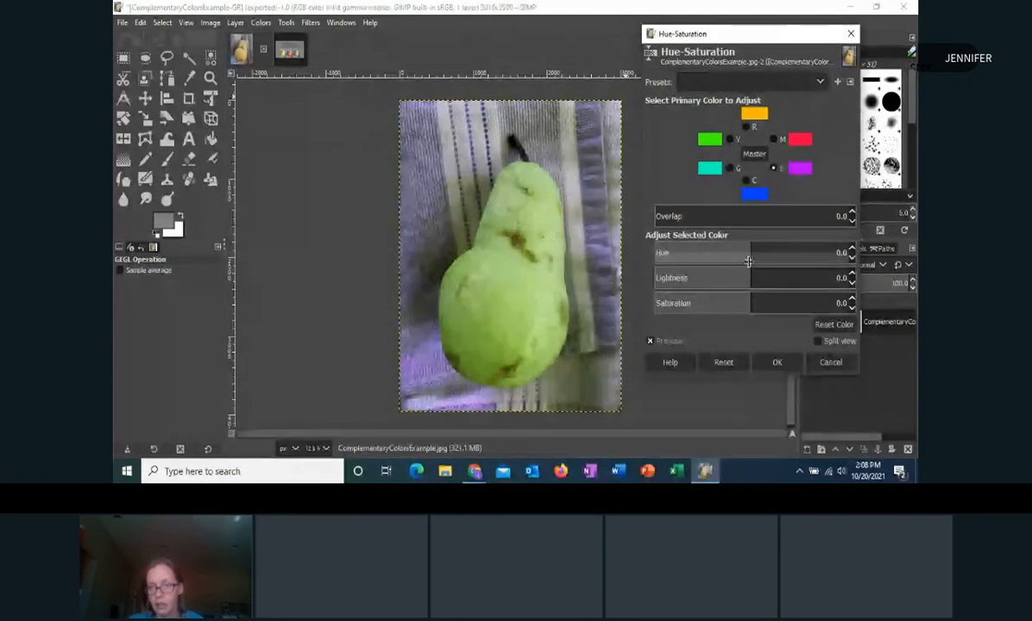
{"action": "left_click_drag", "start_coordinate": [752, 261], "coordinate": [778, 261]}
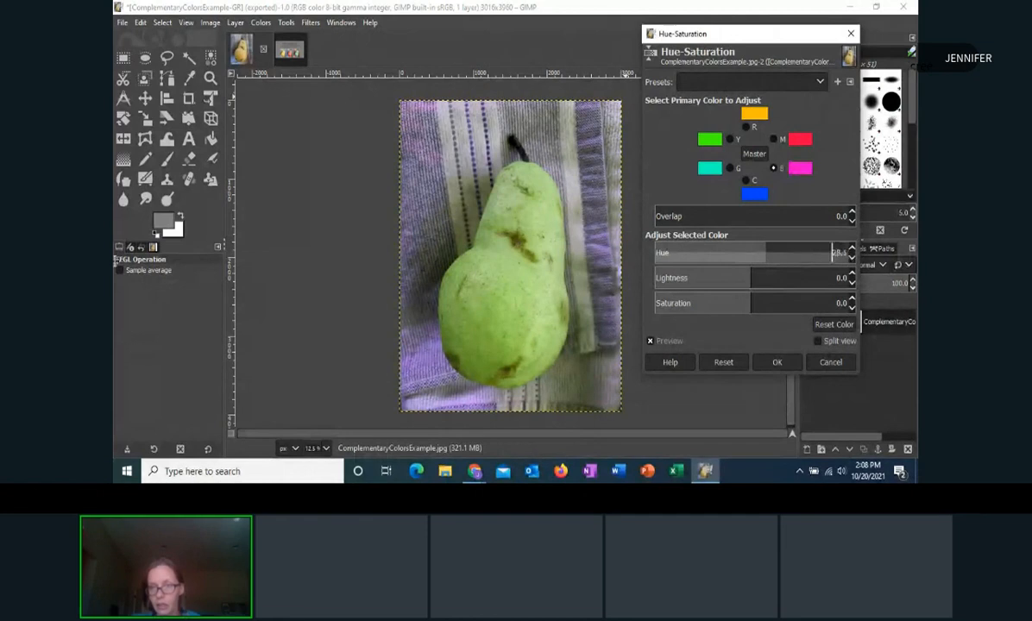
{"action": "left_click_drag", "start_coordinate": [185, 261], "coordinate": [312, 255]}
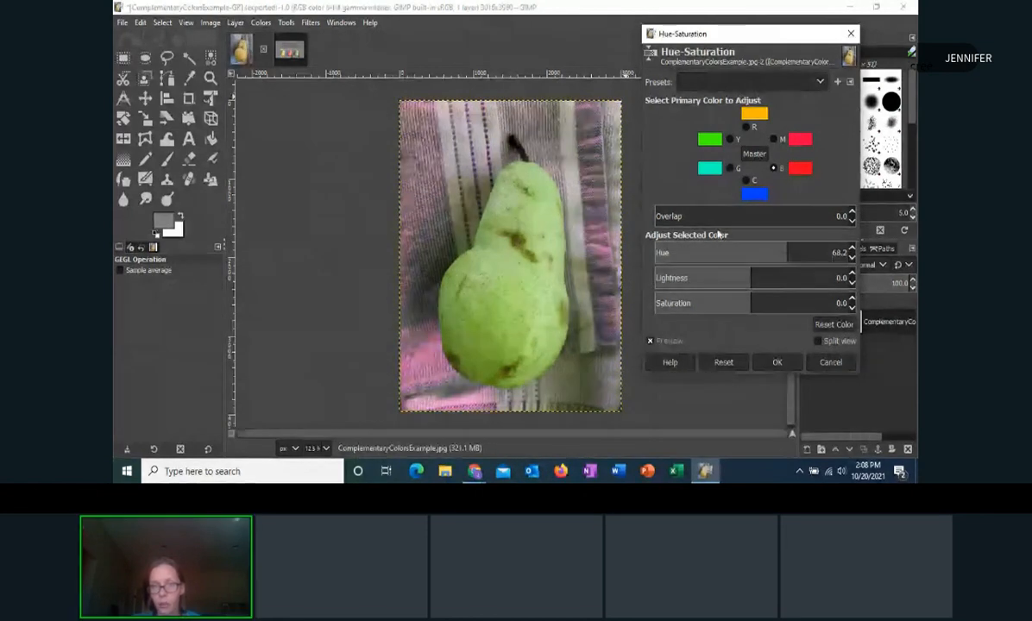
{"action": "left_click", "coordinate": [745, 181]}
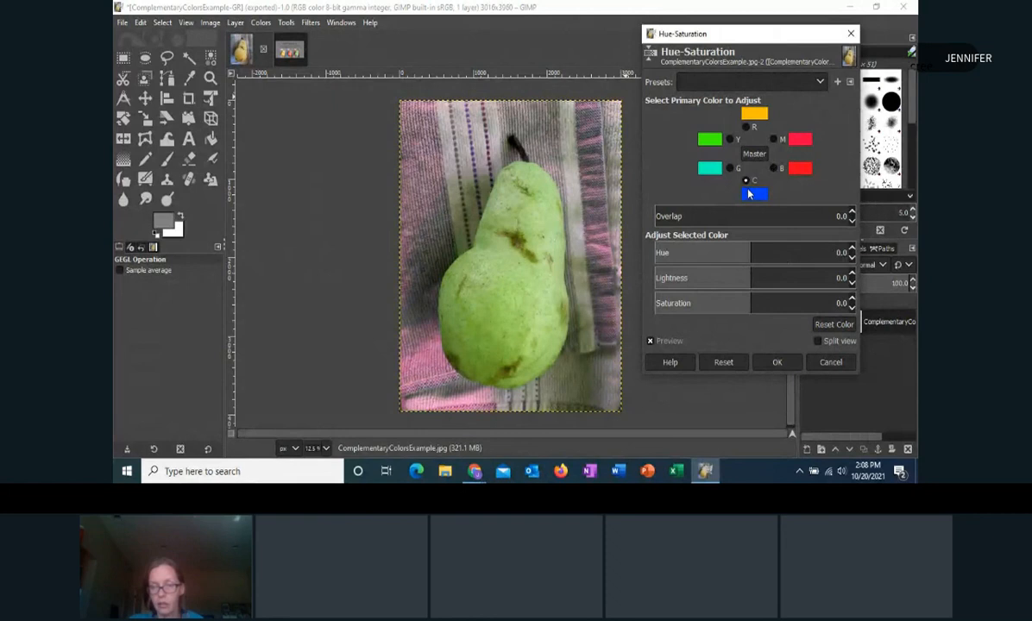
{"action": "left_click_drag", "start_coordinate": [751, 252], "coordinate": [628, 229]}
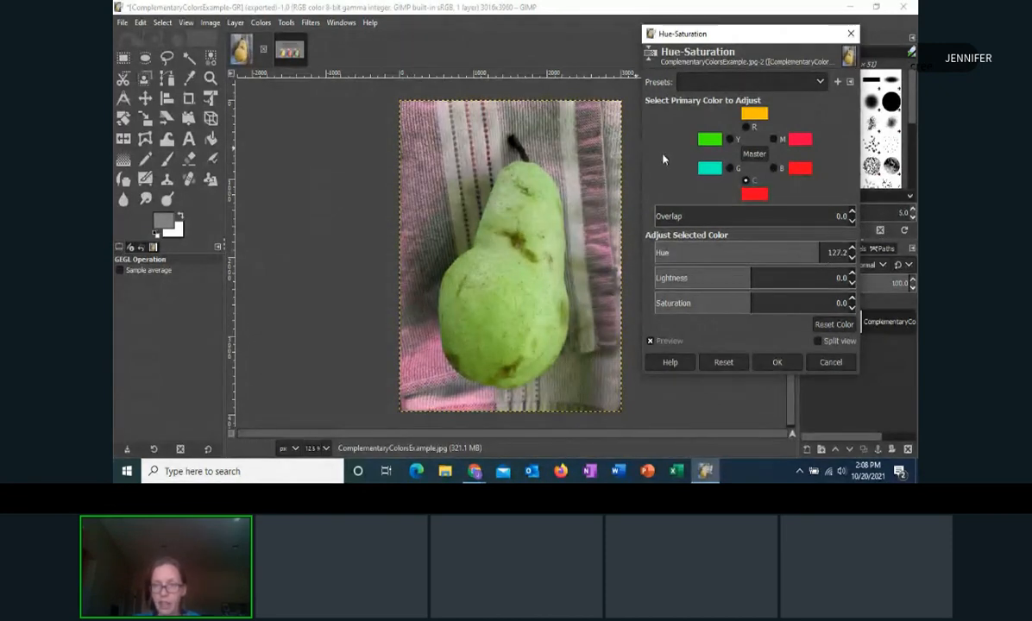
Step: Shift the hue of the magenta range to about 12.2 and raise its saturation to 6
{"action": "left_click", "coordinate": [774, 139]}
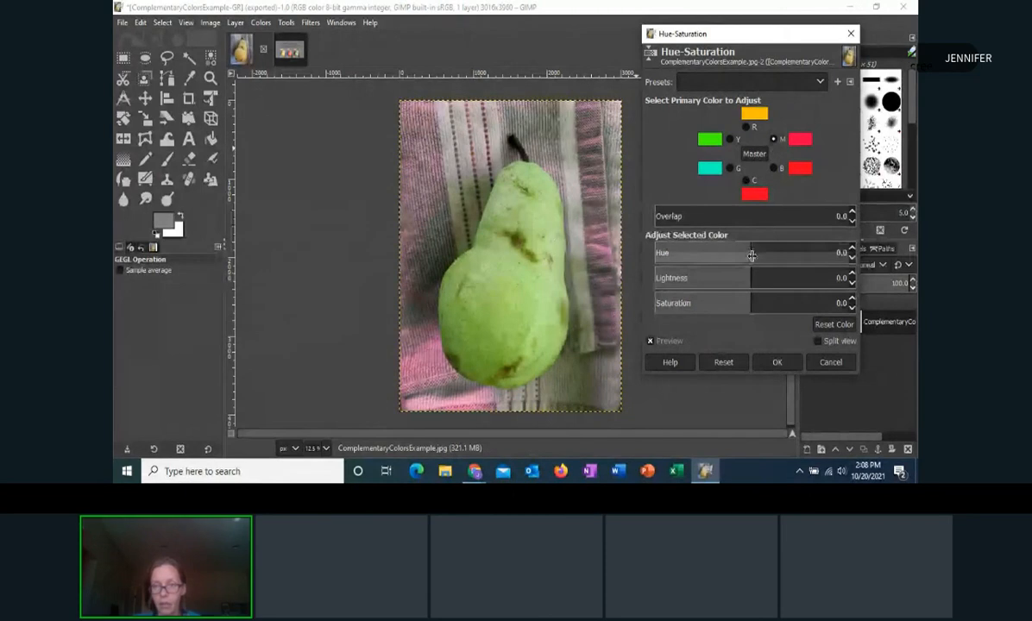
{"action": "left_click_drag", "start_coordinate": [759, 255], "coordinate": [817, 254]}
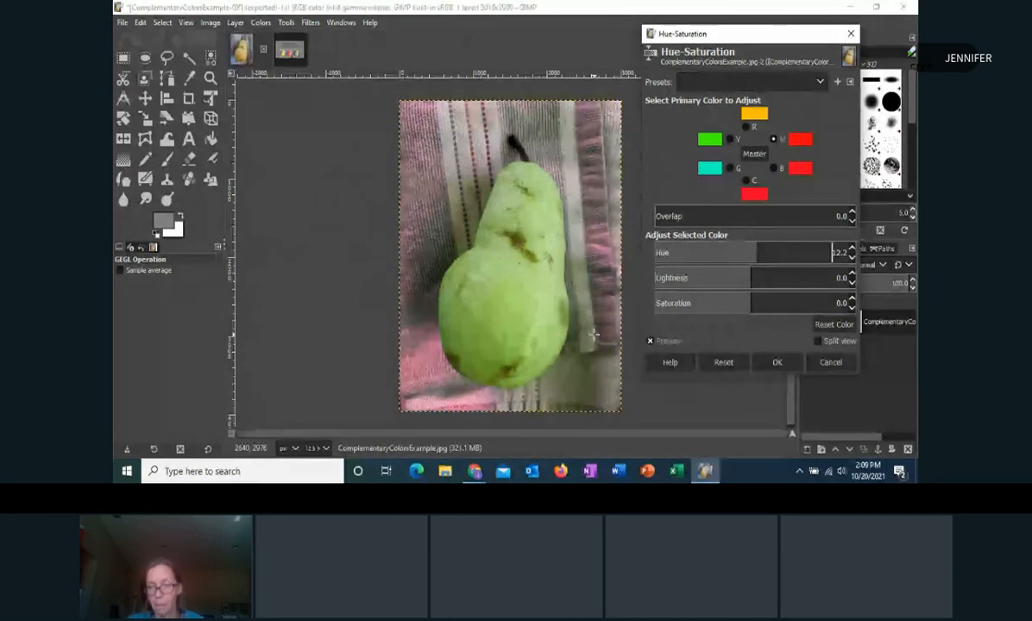
{"action": "left_click", "coordinate": [852, 299]}
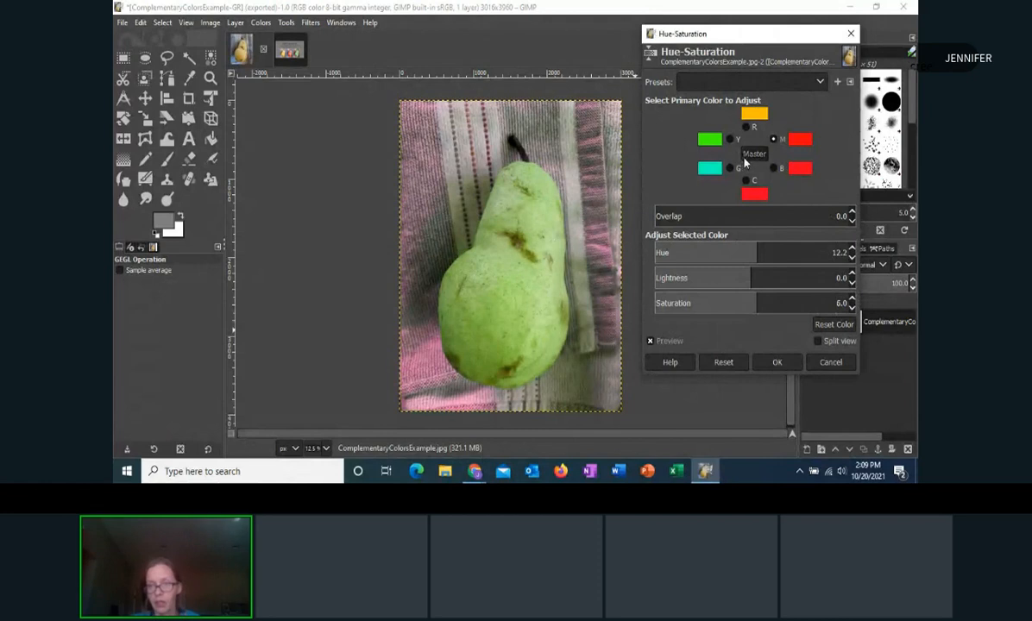
Step: Raise the Master saturation to 14 and apply the Hue-Saturation adjustment
{"action": "left_click", "coordinate": [773, 254]}
{"action": "left_click", "coordinate": [852, 299]}
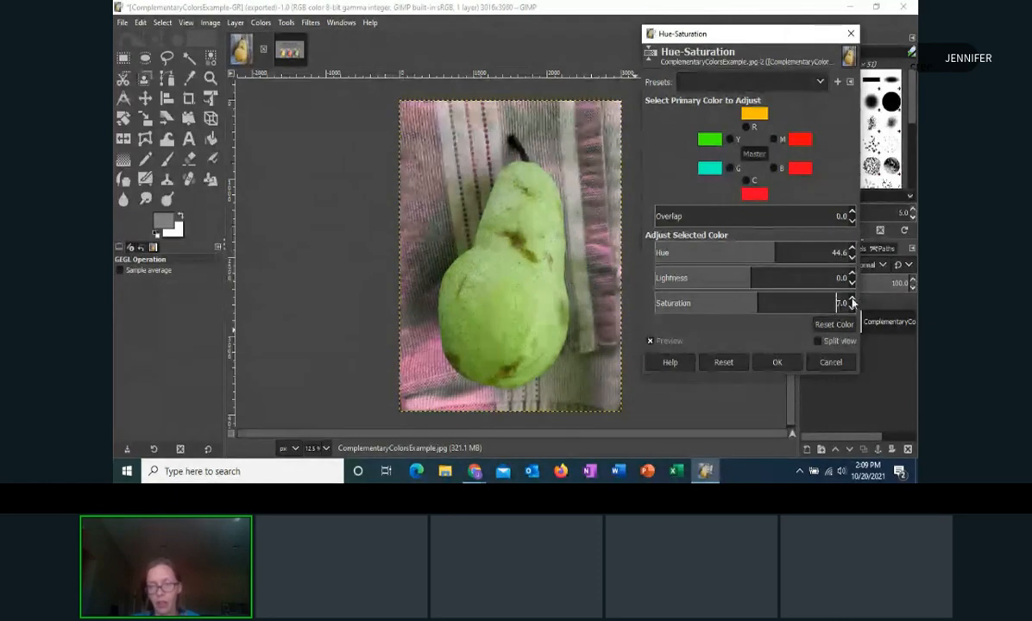
{"action": "left_click", "coordinate": [852, 299]}
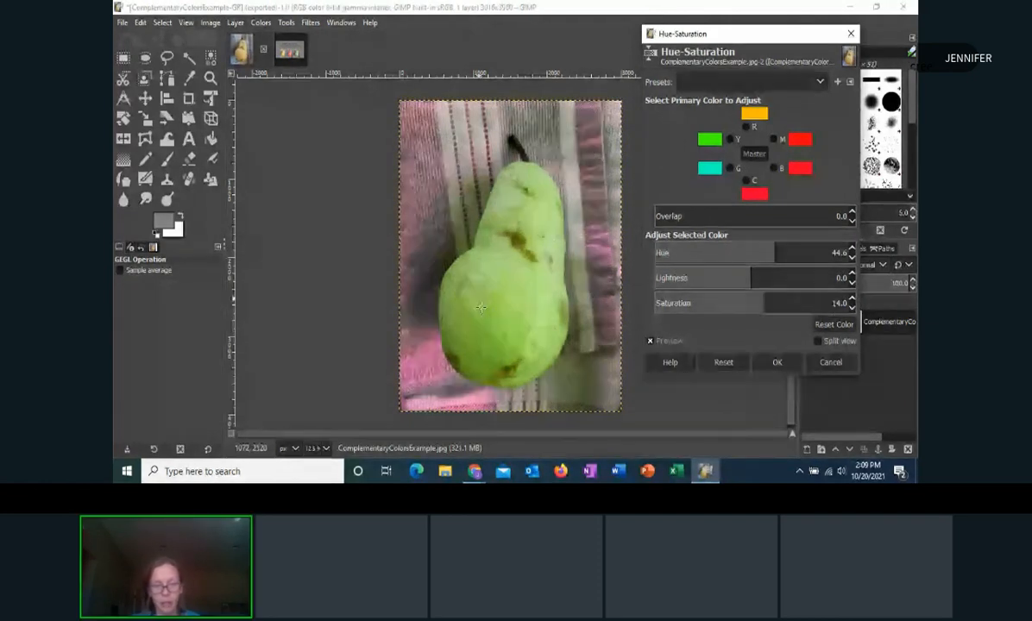
{"action": "left_click", "coordinate": [778, 363]}
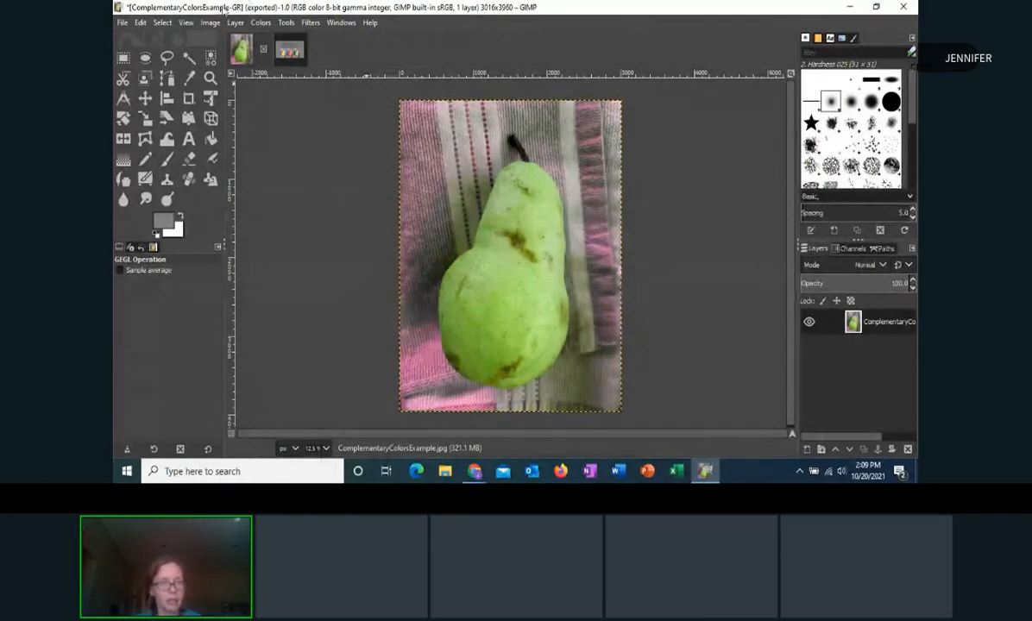
Step: Open Color Balance for the pear photo, try shifting the highlights strongly from cyan towards red, and reset that range
{"action": "left_click", "coordinate": [262, 23]}
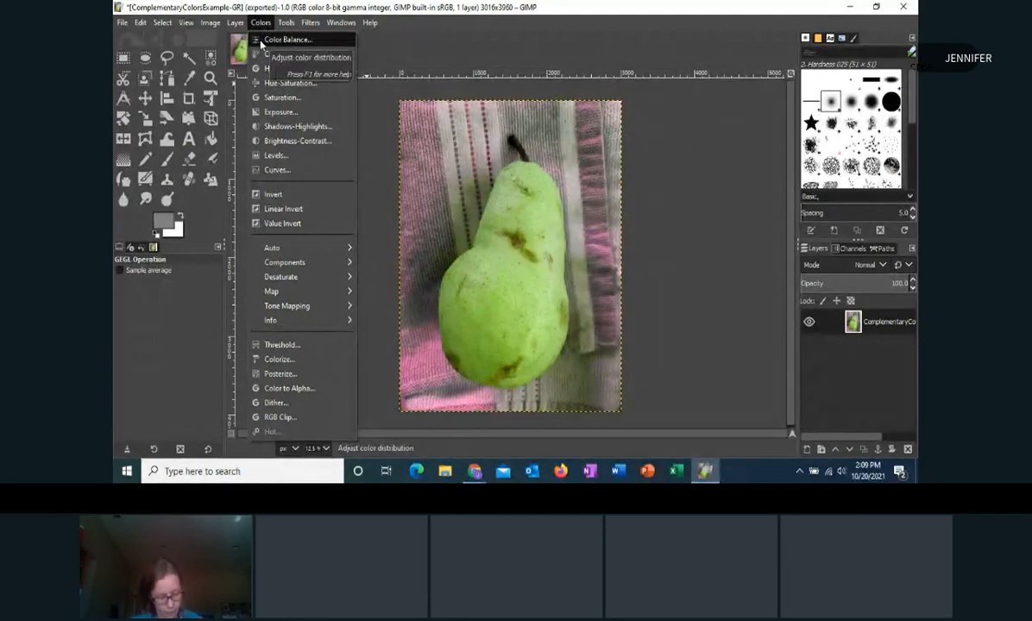
{"action": "left_click", "coordinate": [261, 42]}
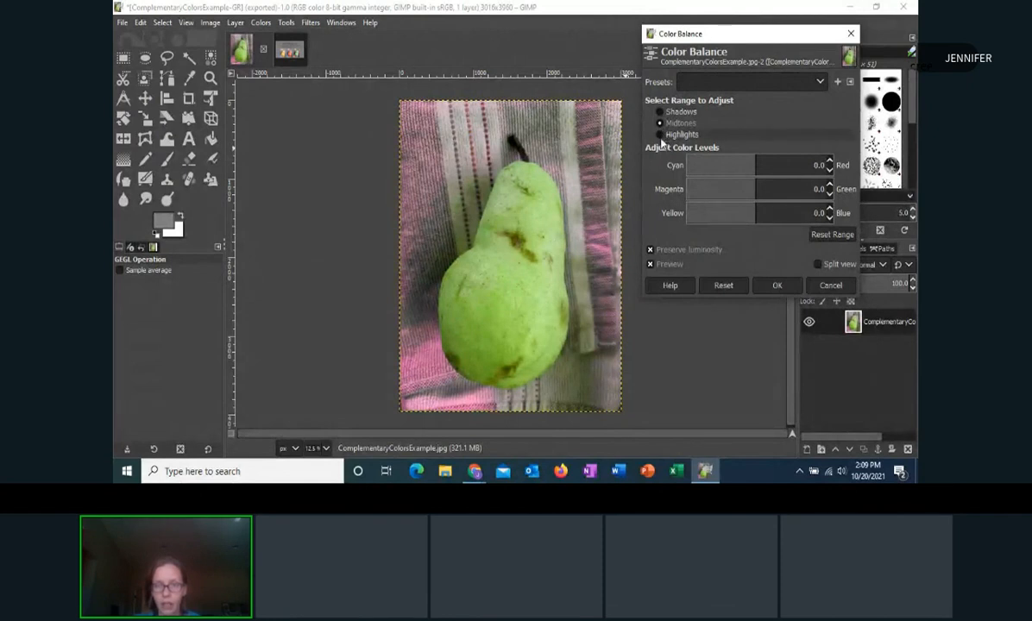
{"action": "left_click", "coordinate": [661, 136]}
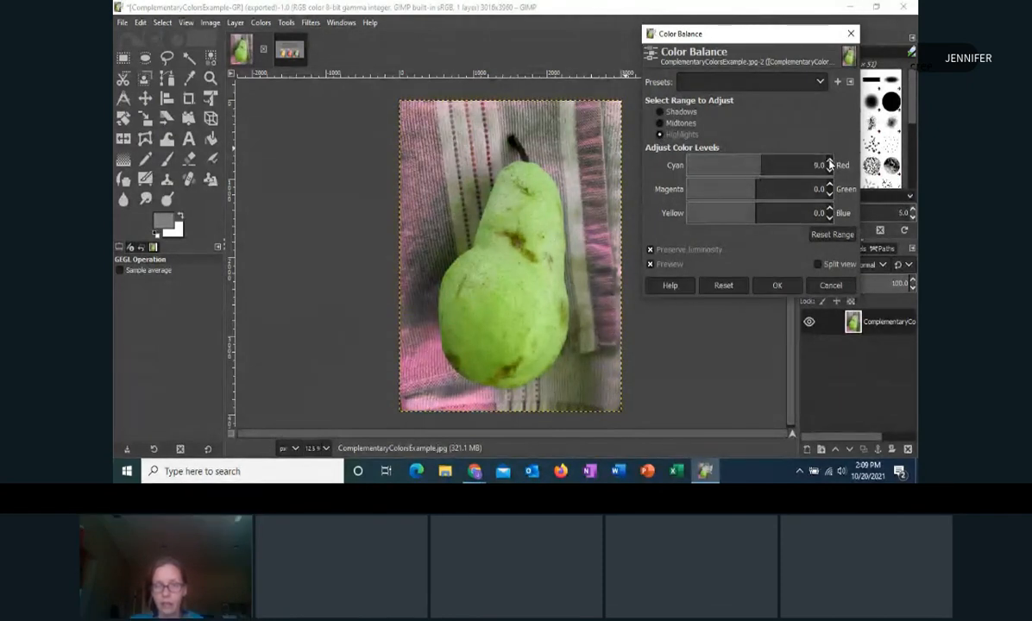
{"action": "left_click", "coordinate": [830, 162]}
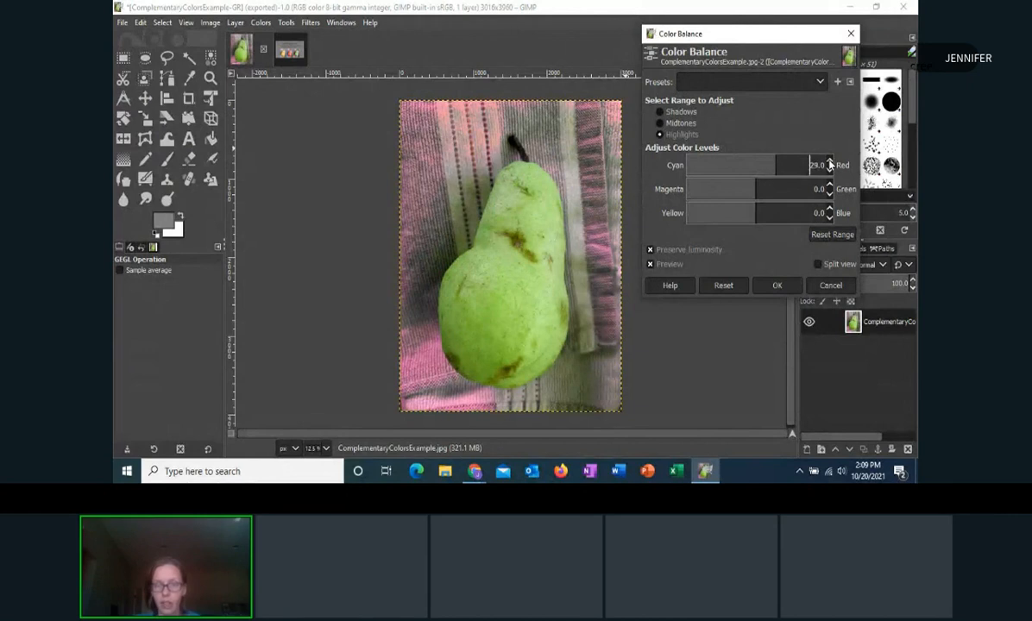
{"action": "left_click_drag", "start_coordinate": [777, 165], "coordinate": [815, 164]}
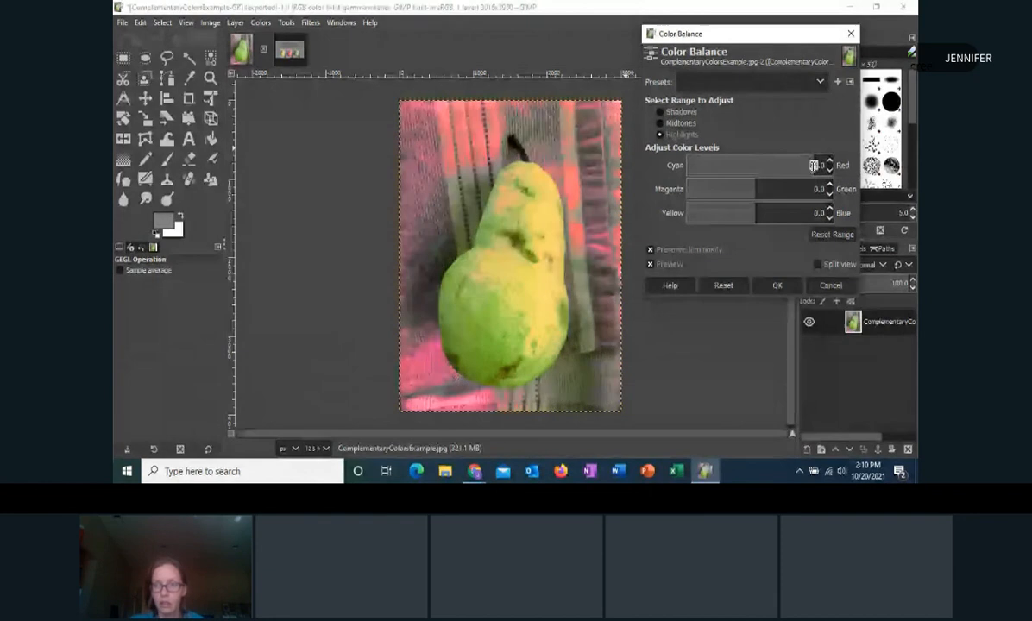
{"action": "left_click", "coordinate": [826, 235]}
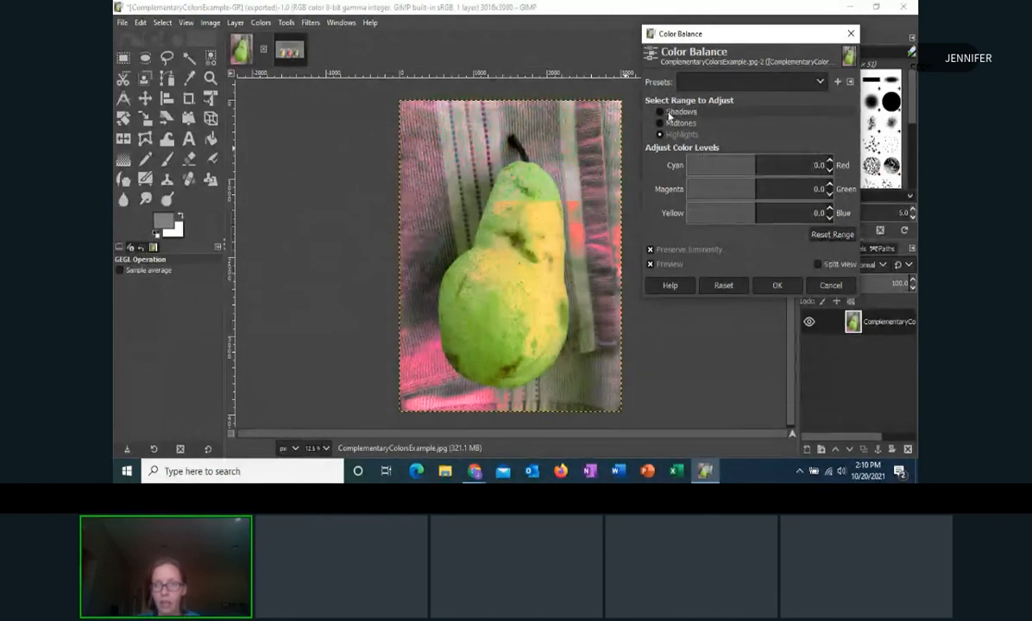
Step: Try shifting the midtones from cyan towards red to about 64.1, and reset that range
{"action": "left_click", "coordinate": [660, 122]}
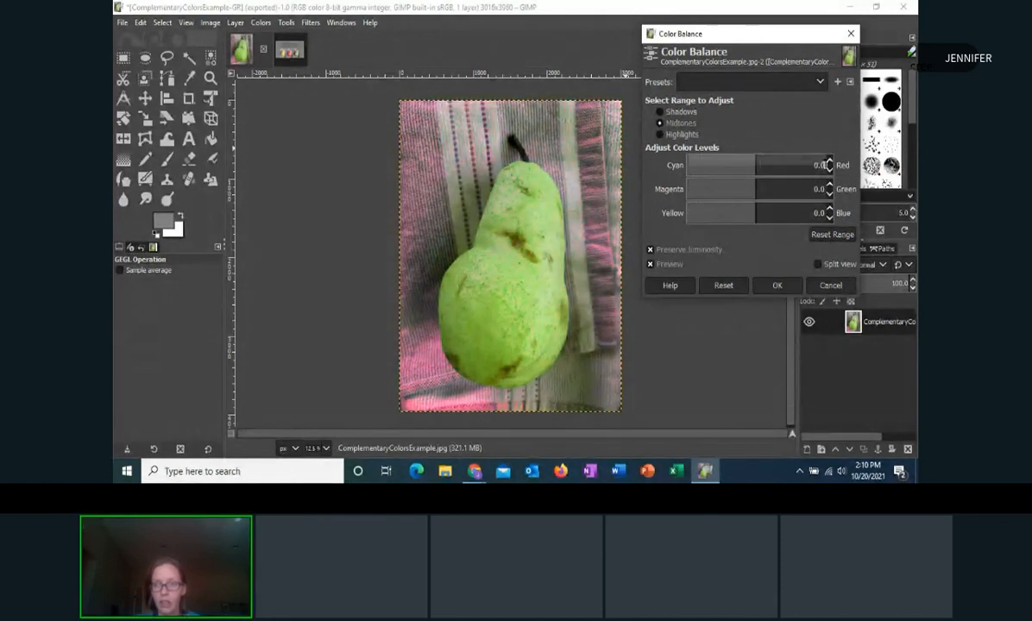
{"action": "left_click", "coordinate": [830, 161]}
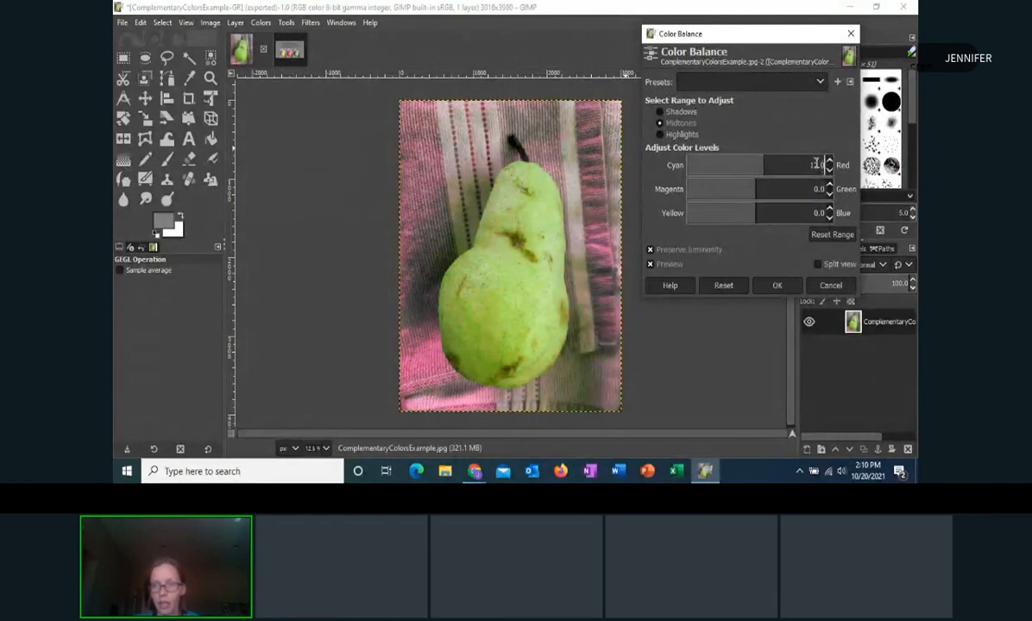
{"action": "left_click_drag", "start_coordinate": [768, 168], "coordinate": [860, 168]}
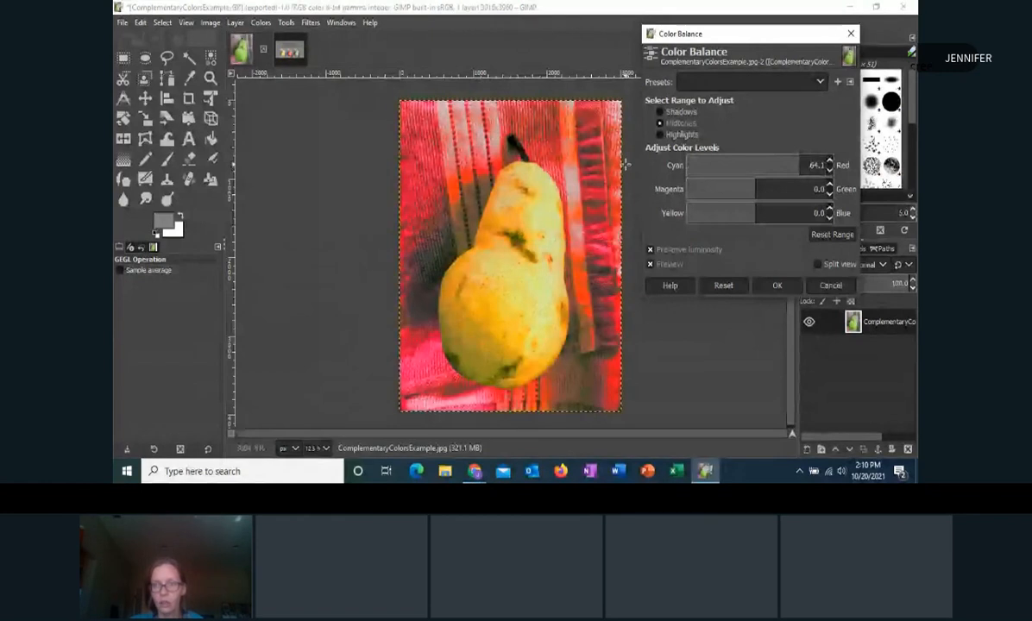
{"action": "left_click", "coordinate": [814, 234]}
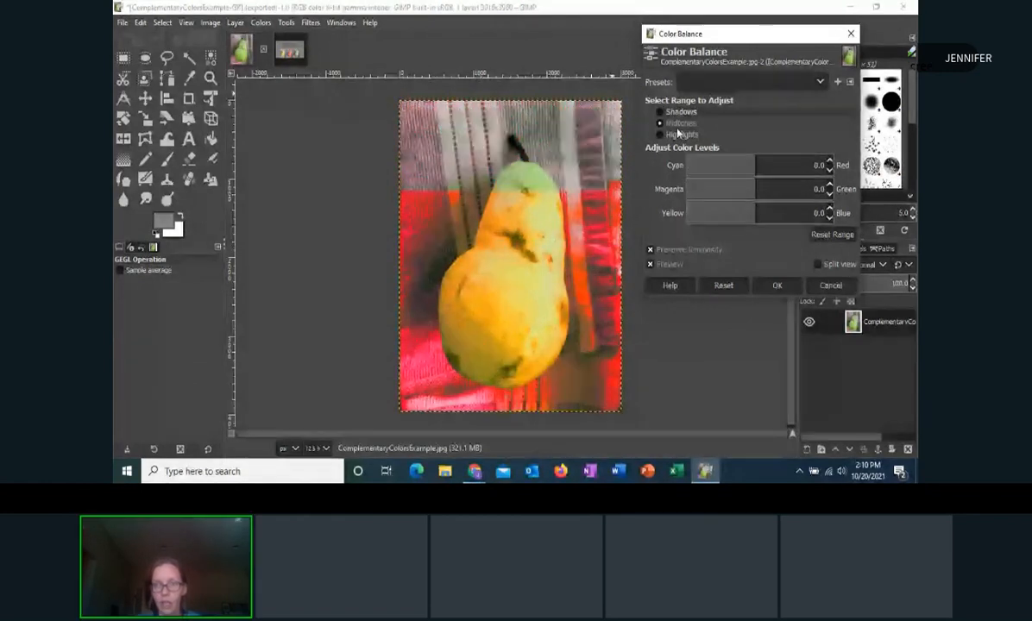
Step: Raise the Cyan-Red level of the shadows to 100
{"action": "left_click", "coordinate": [680, 112]}
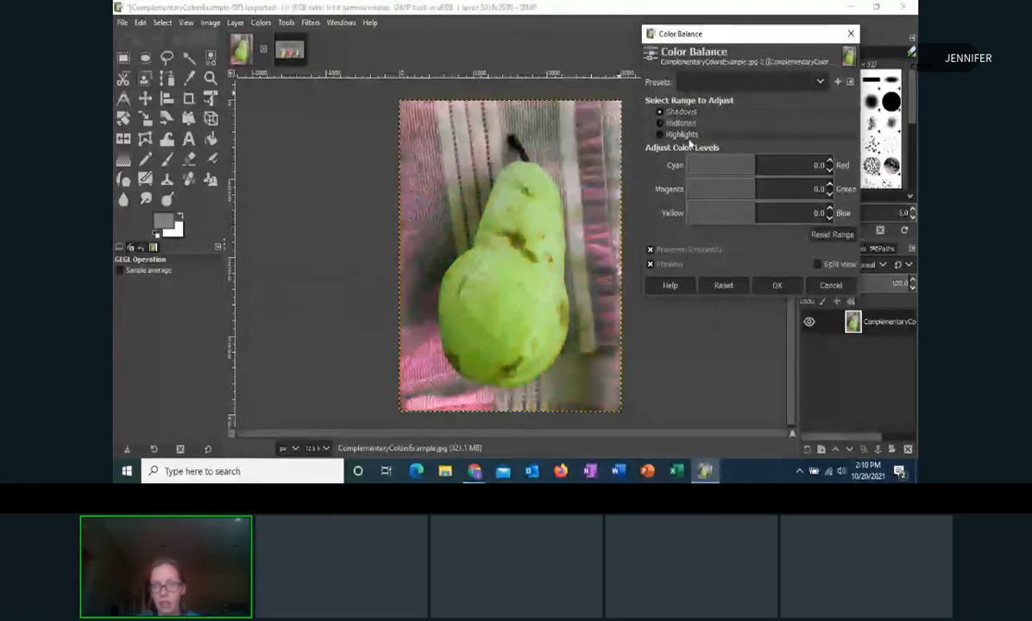
{"action": "left_click", "coordinate": [829, 163]}
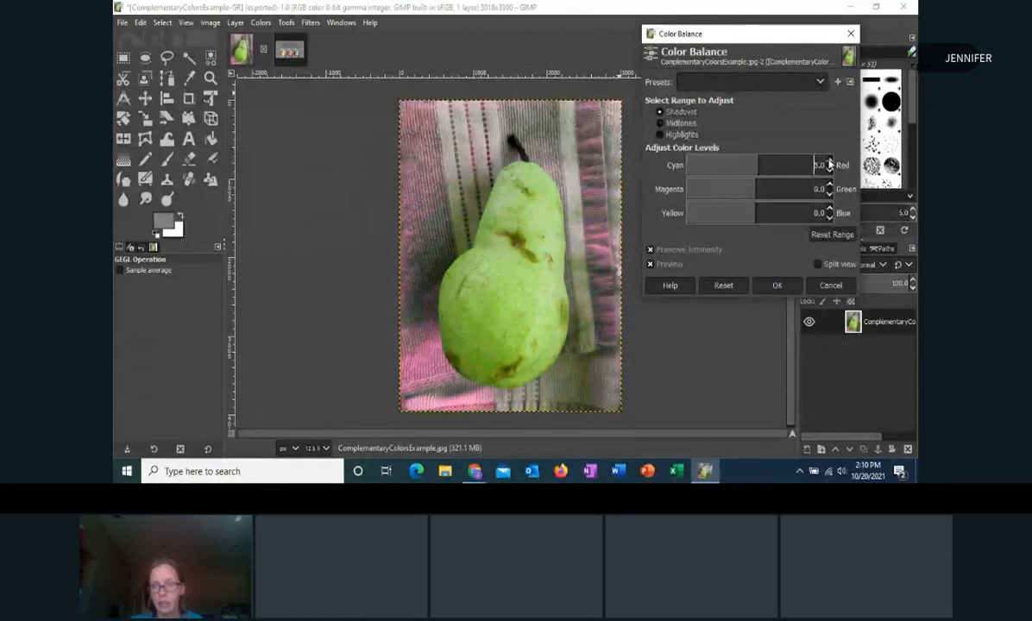
{"action": "left_click", "coordinate": [829, 162]}
{"action": "left_click", "coordinate": [830, 163]}
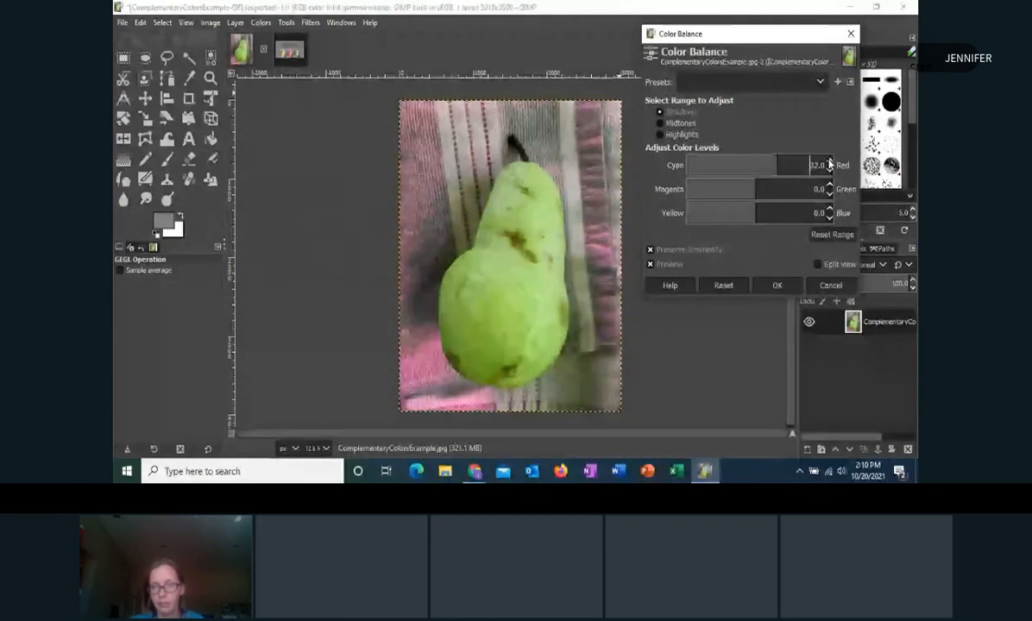
{"action": "left_click", "coordinate": [829, 162]}
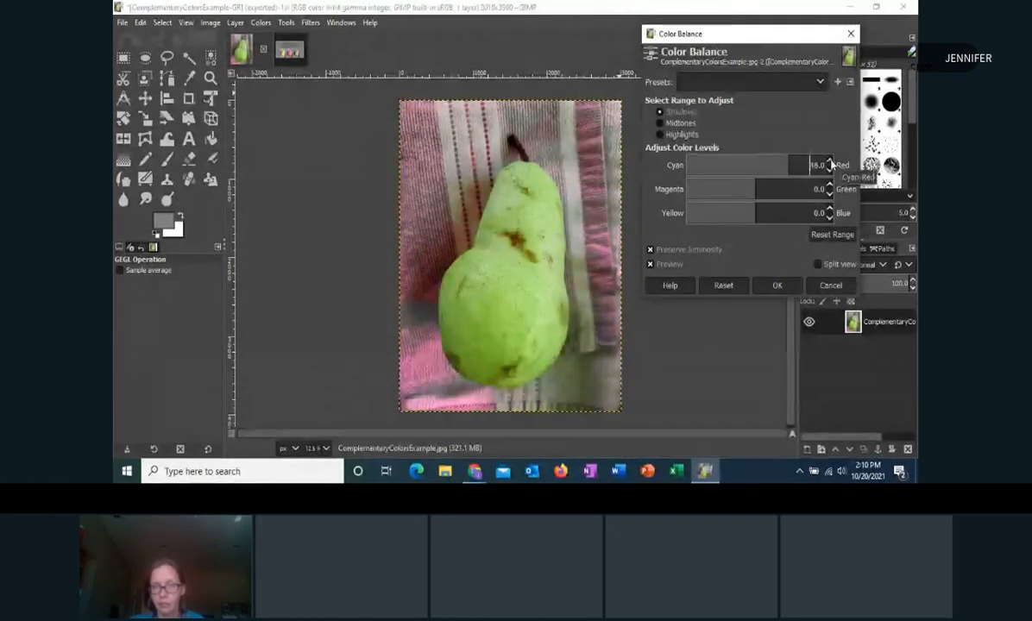
{"action": "left_click", "coordinate": [829, 162]}
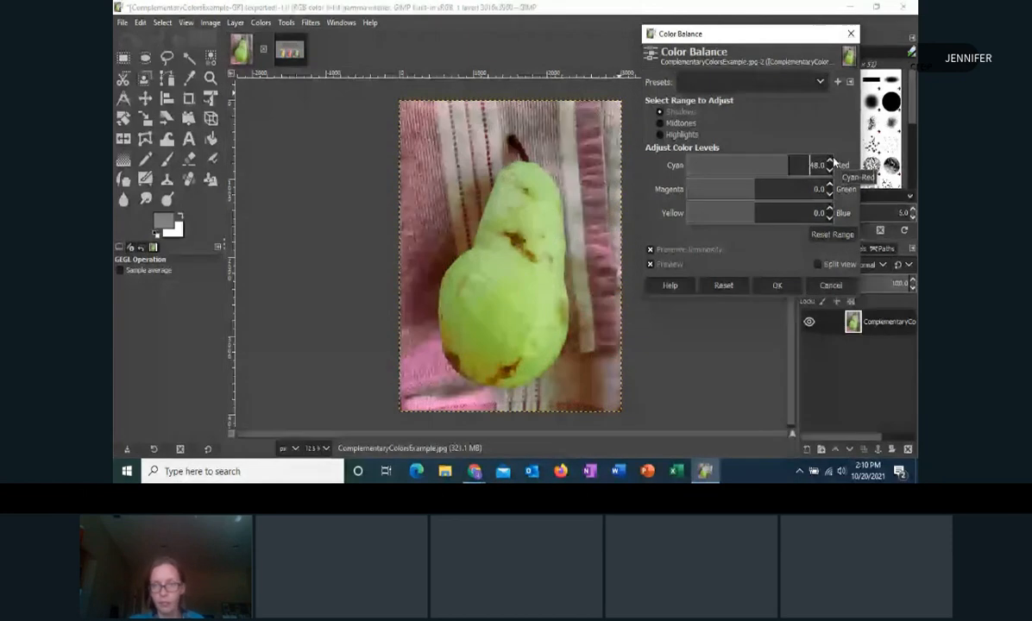
{"action": "left_click", "coordinate": [829, 162]}
{"action": "left_click", "coordinate": [829, 162]}
{"action": "left_click", "coordinate": [829, 163]}
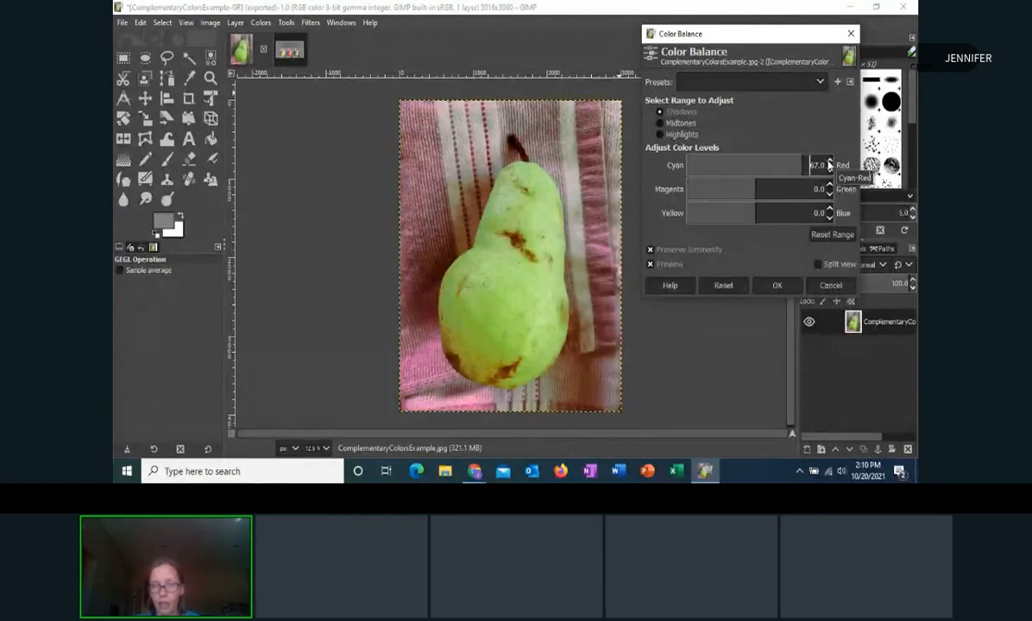
{"action": "left_click", "coordinate": [829, 162]}
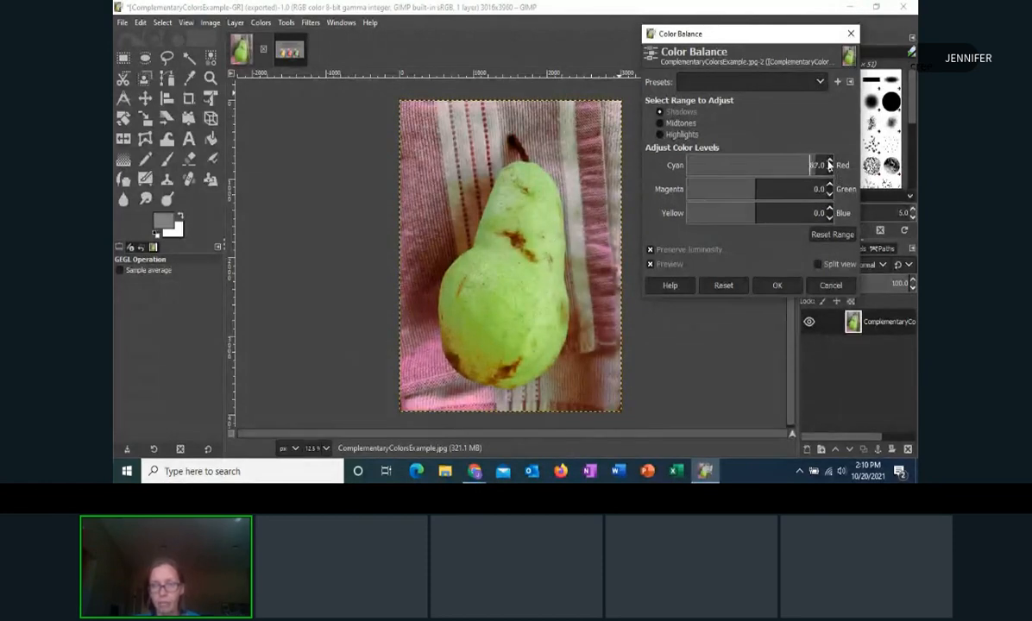
{"action": "left_click", "coordinate": [830, 162]}
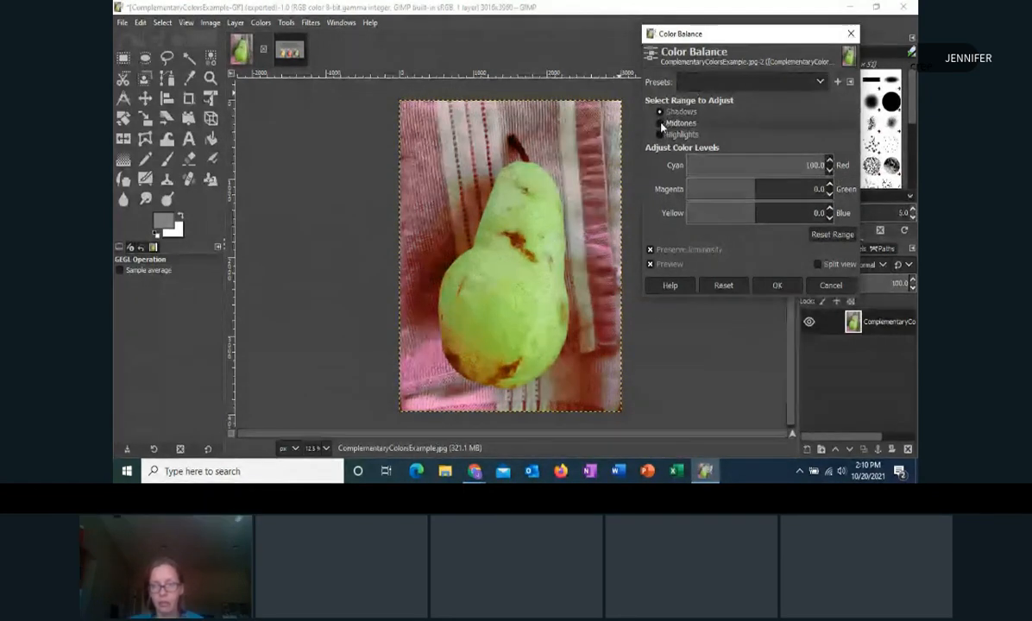
Step: Test a stronger red shift in the midtones and settle their Cyan-Red level at 2
{"action": "left_click", "coordinate": [661, 123]}
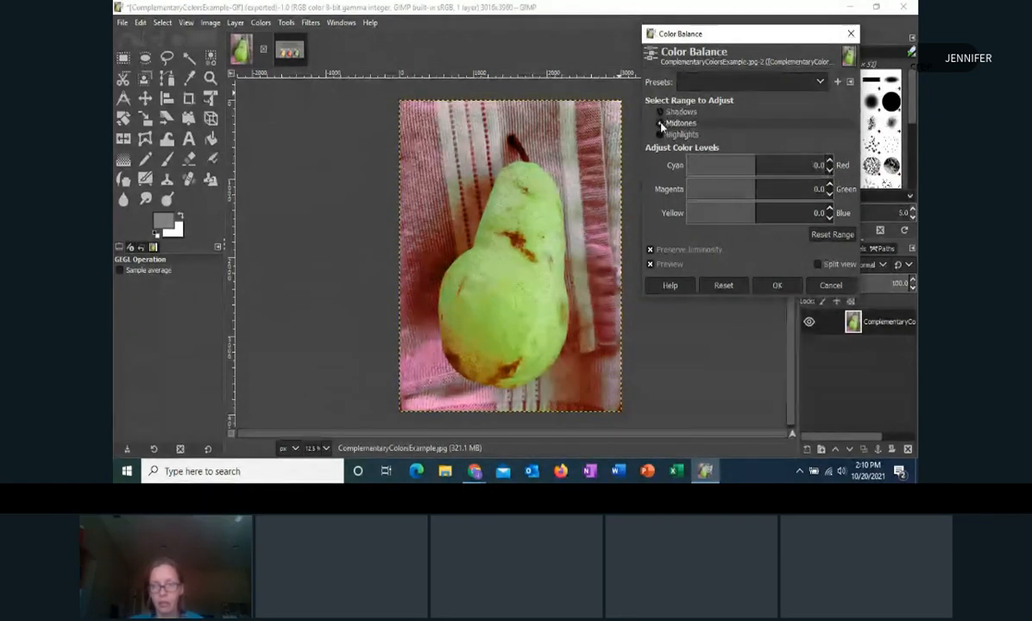
{"action": "left_click", "coordinate": [830, 163]}
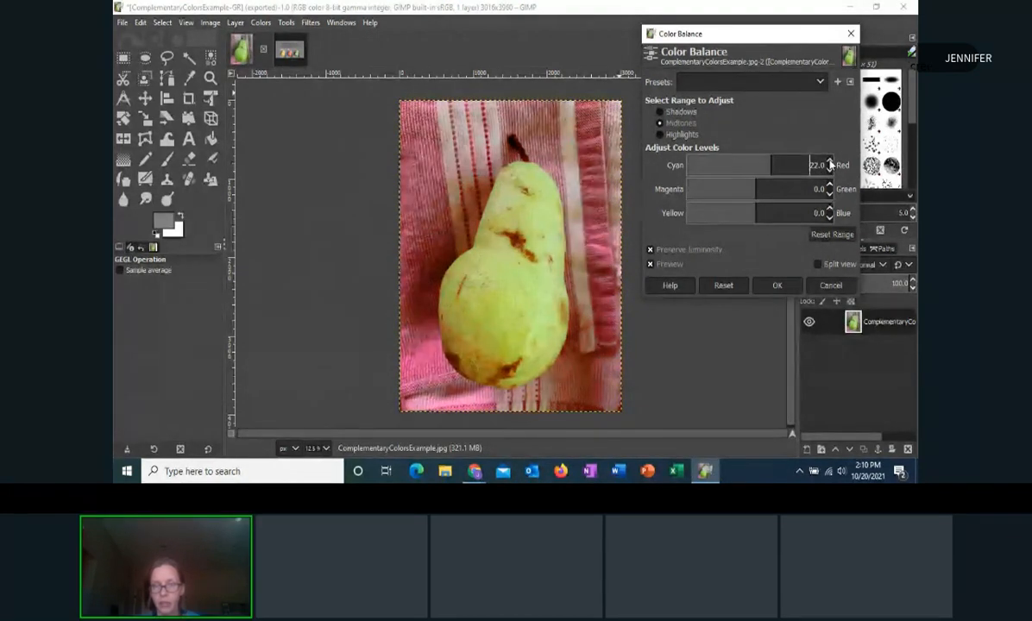
{"action": "left_click", "coordinate": [830, 171]}
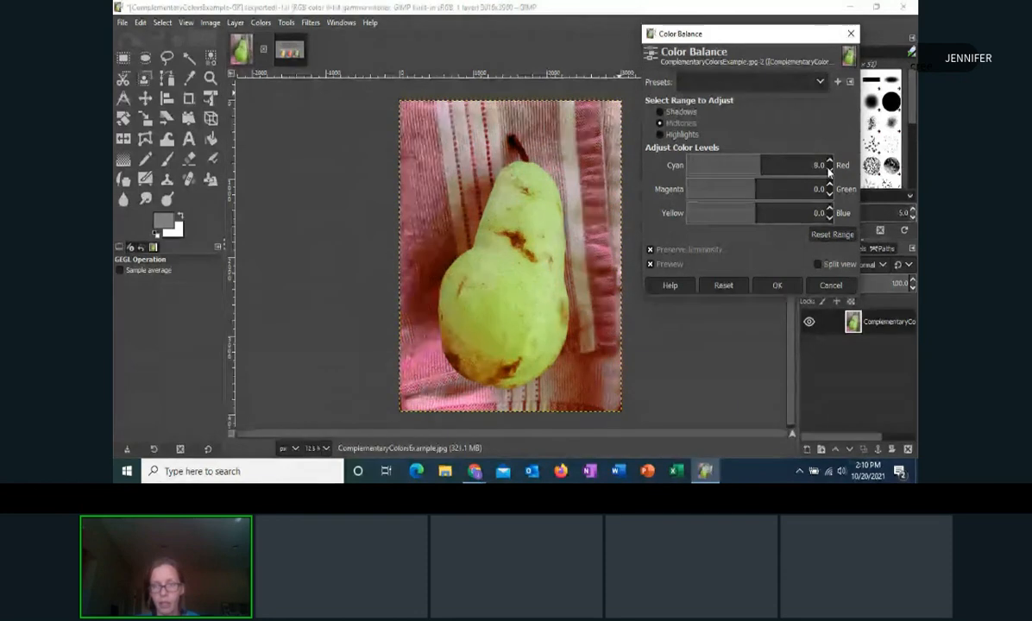
{"action": "left_click", "coordinate": [829, 171]}
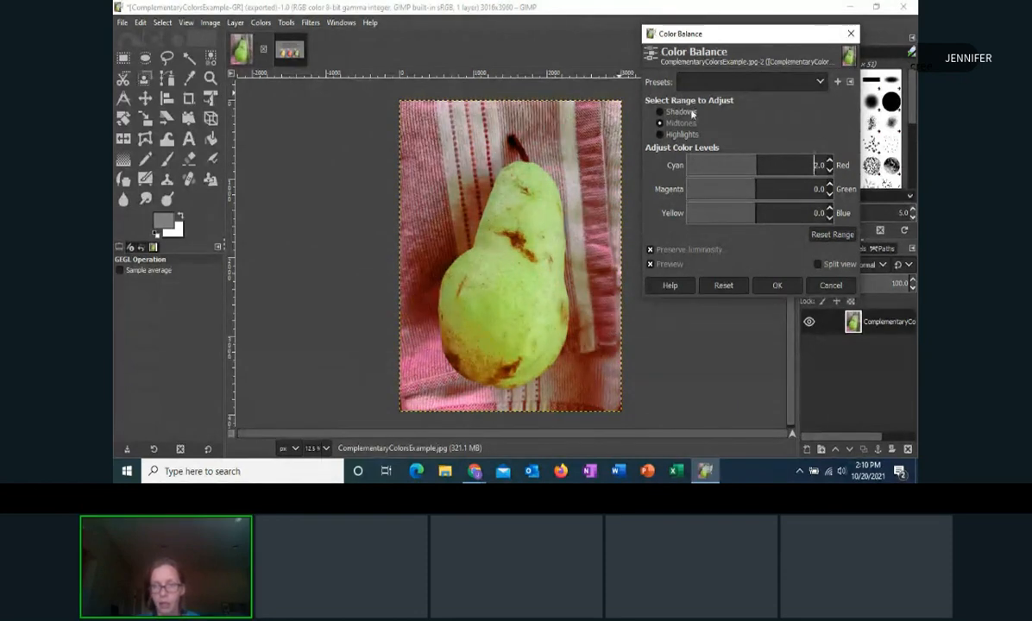
Step: Raise the Magenta-Green level of the highlights towards green and settle it at 12
{"action": "left_click", "coordinate": [661, 136]}
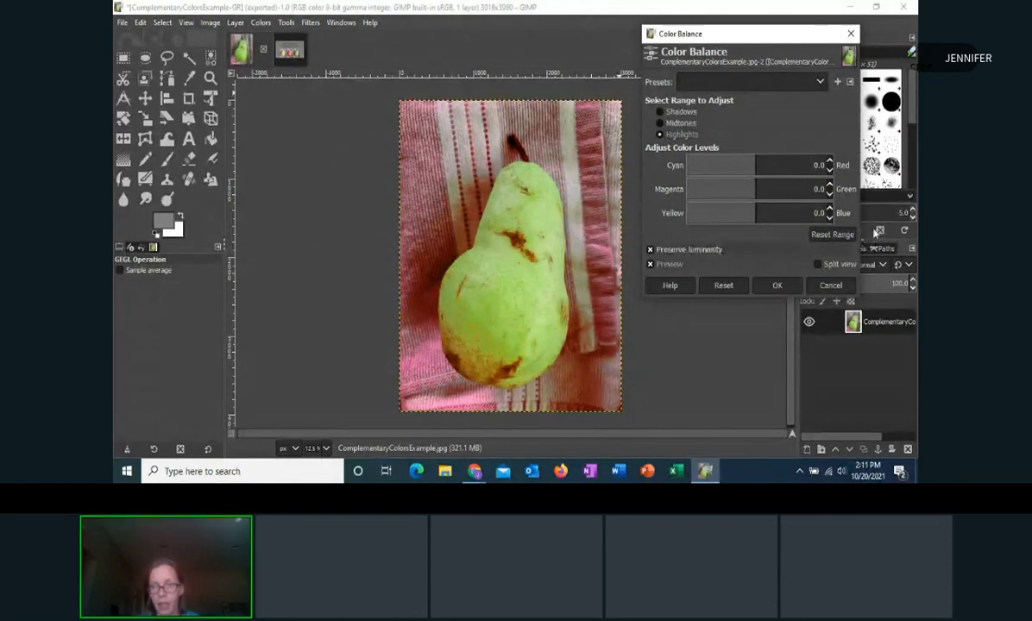
{"action": "left_click", "coordinate": [830, 186]}
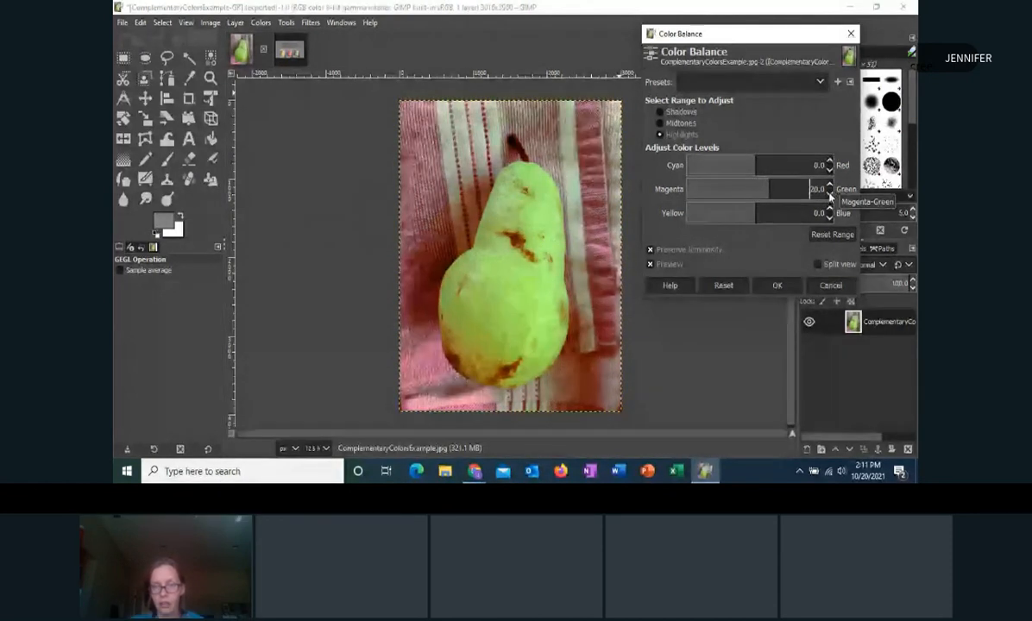
{"action": "left_click", "coordinate": [830, 194]}
{"action": "left_click", "coordinate": [830, 195]}
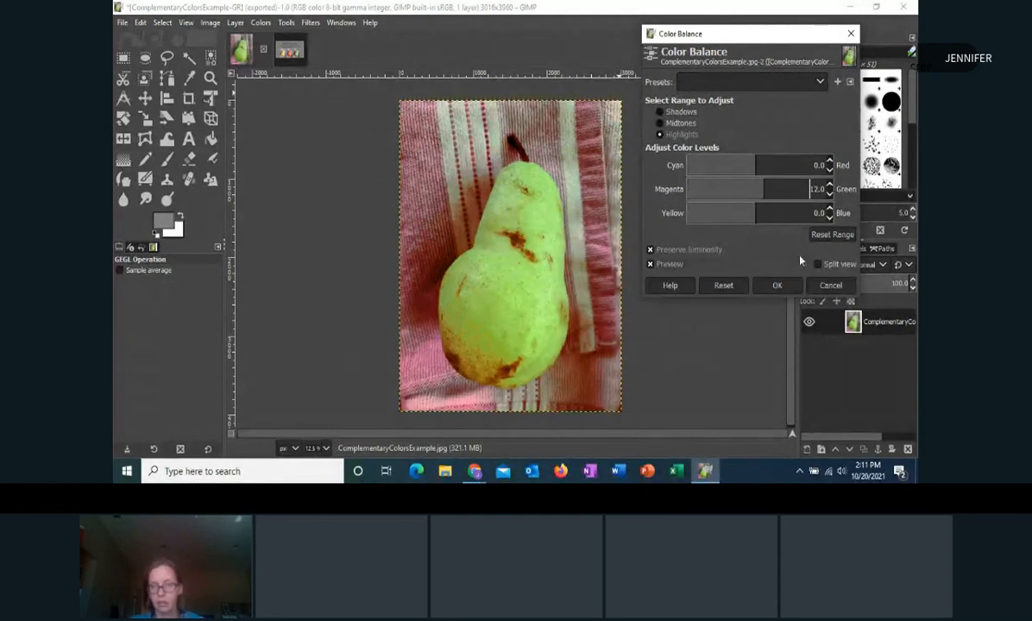
Step: Compare the colour balance with the unadjusted pear in split view, and apply it to the whole photo
{"action": "left_click", "coordinate": [818, 265]}
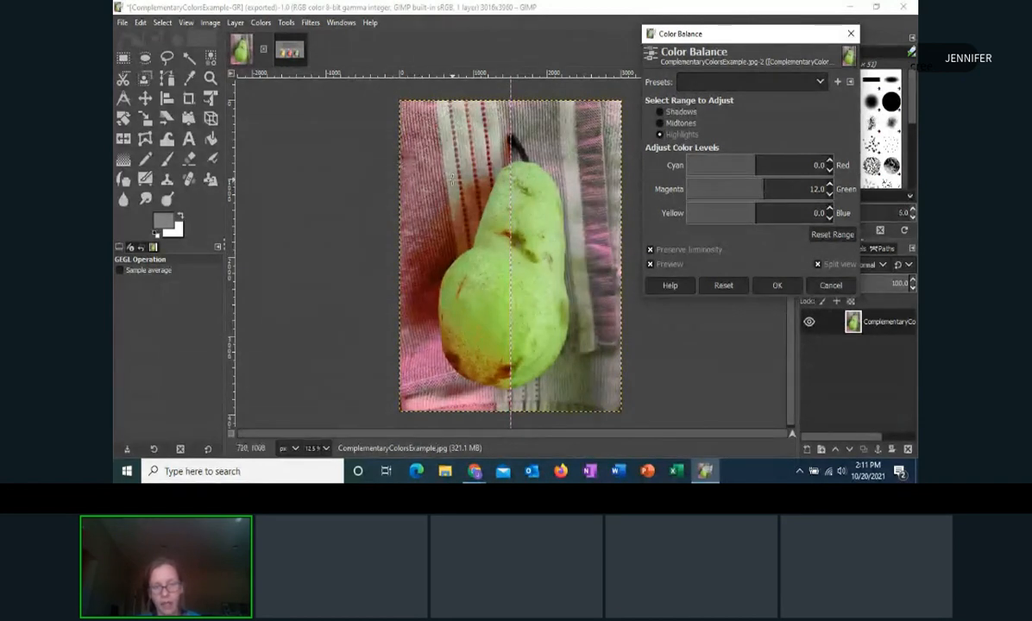
{"action": "left_click", "coordinate": [818, 265]}
{"action": "left_click", "coordinate": [776, 285]}
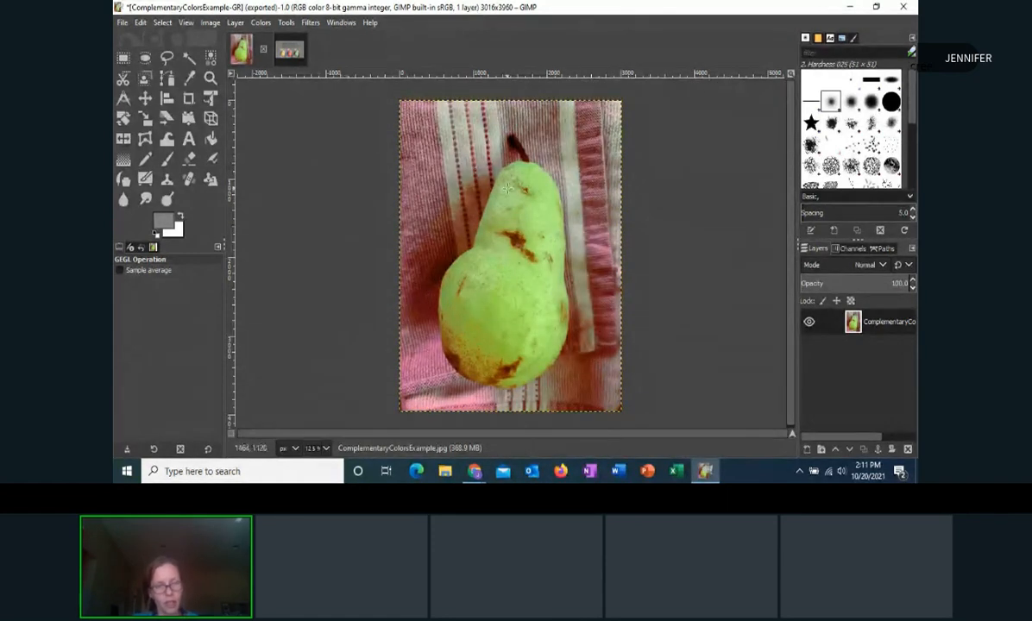
Step: Undo the Color Balance and Hue-Saturation edits to restore the original yellow pear on blue cloth
{"action": "left_click", "coordinate": [139, 24]}
{"action": "left_click", "coordinate": [143, 39]}
{"action": "left_click", "coordinate": [139, 23]}
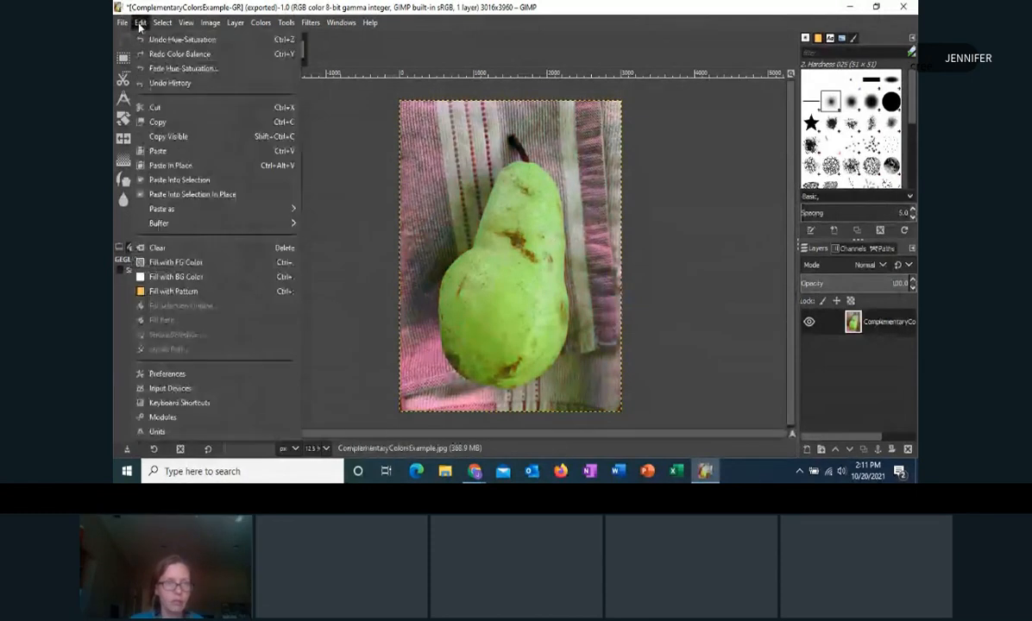
{"action": "left_click", "coordinate": [138, 38]}
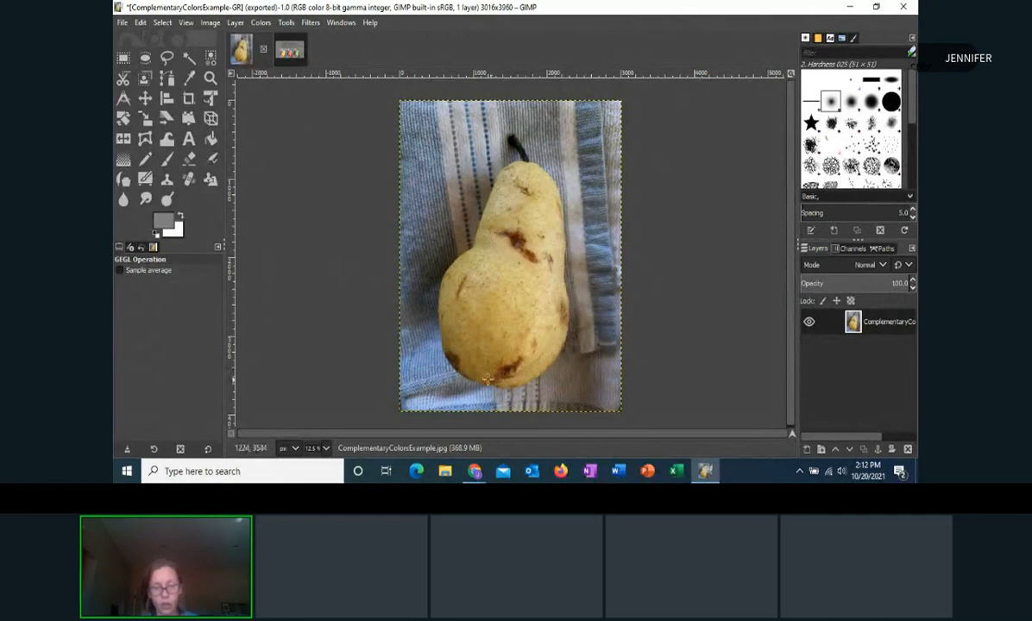
Step: Open Hue-Saturation for the pear photo and shift the hue of the yellow range to -35.1
{"action": "left_click", "coordinate": [260, 22]}
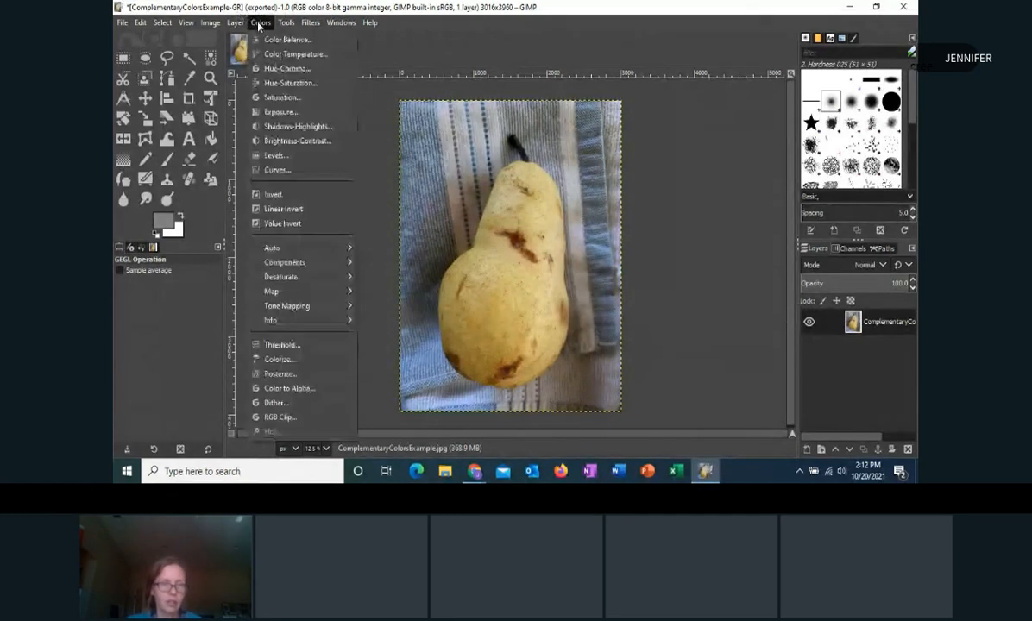
{"action": "left_click", "coordinate": [287, 84]}
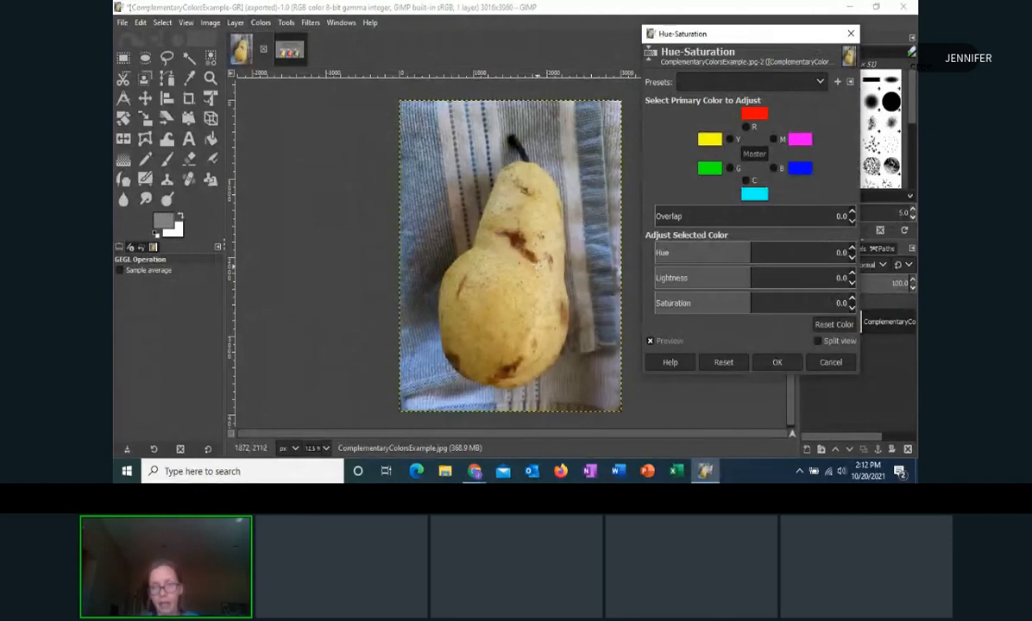
{"action": "left_click", "coordinate": [730, 140]}
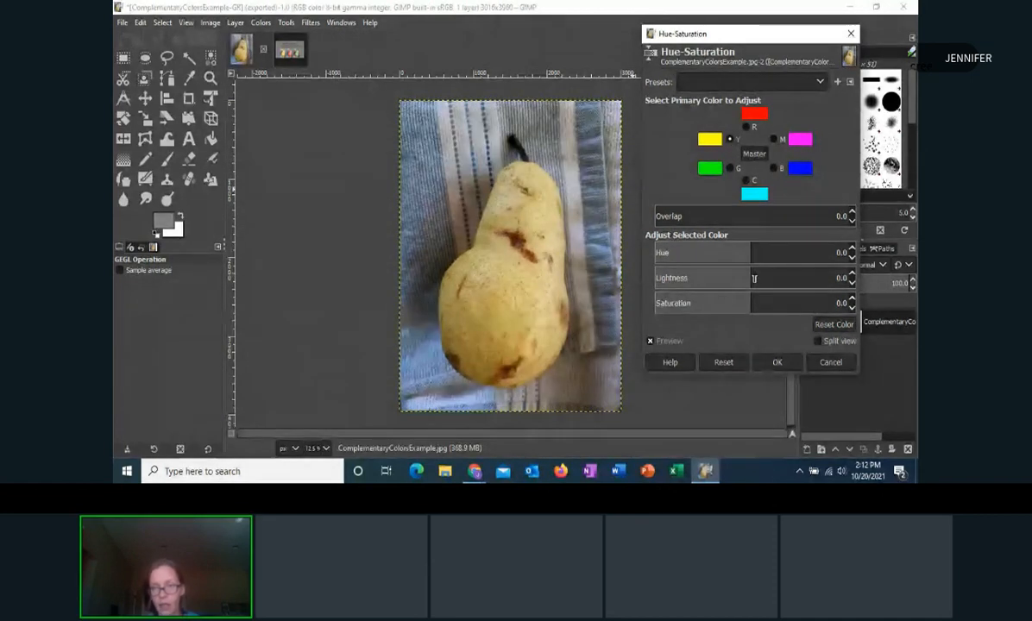
{"action": "left_click", "coordinate": [679, 252]}
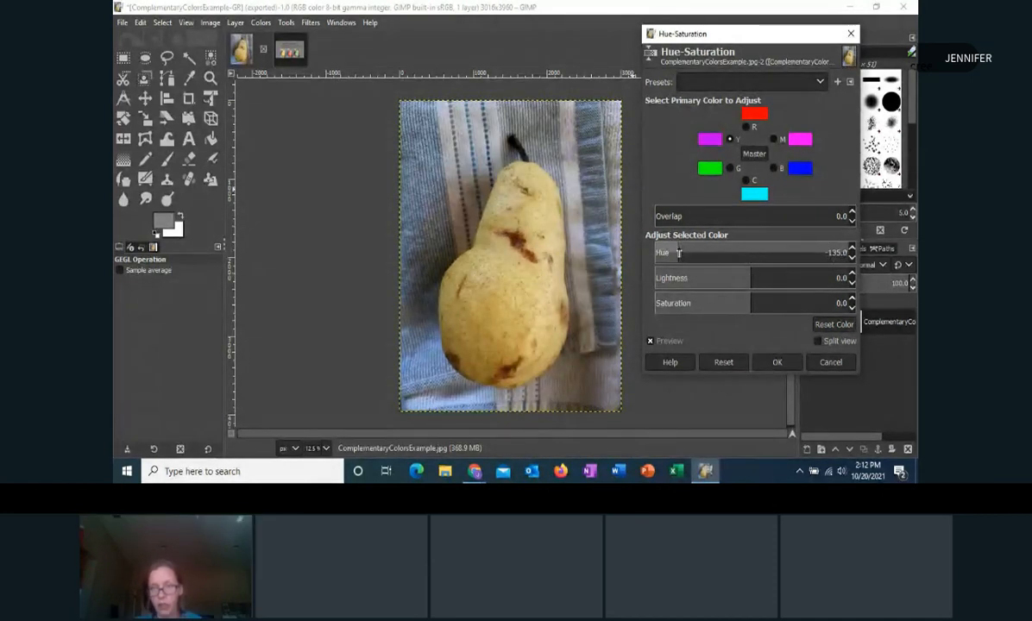
{"action": "left_click_drag", "start_coordinate": [679, 253], "coordinate": [733, 253]}
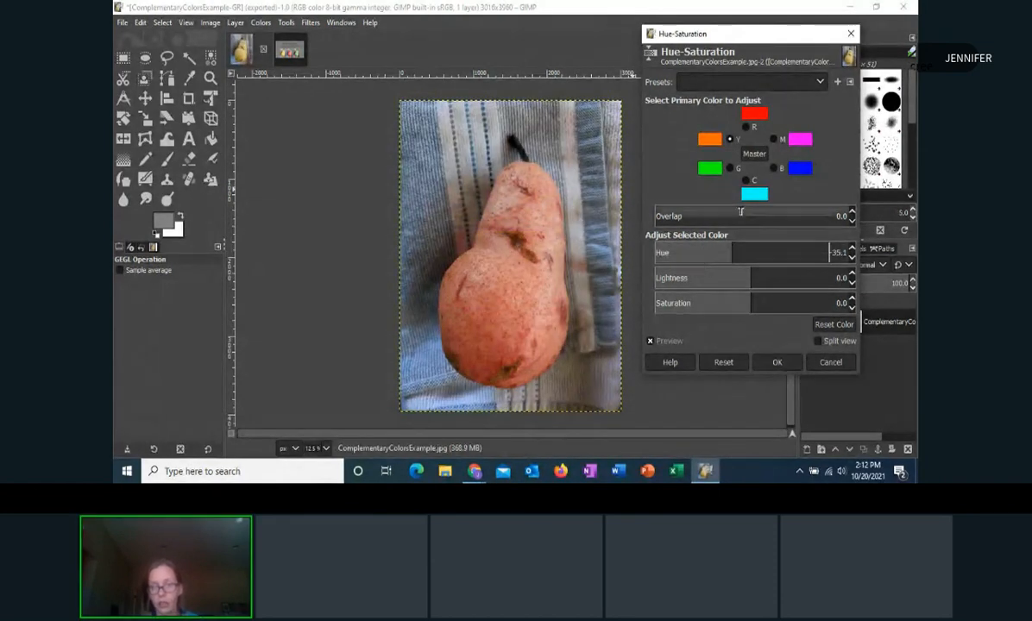
Step: Shift the hue of the green range to -93.3 and the hue of the red range to -30.5
{"action": "left_click", "coordinate": [731, 169]}
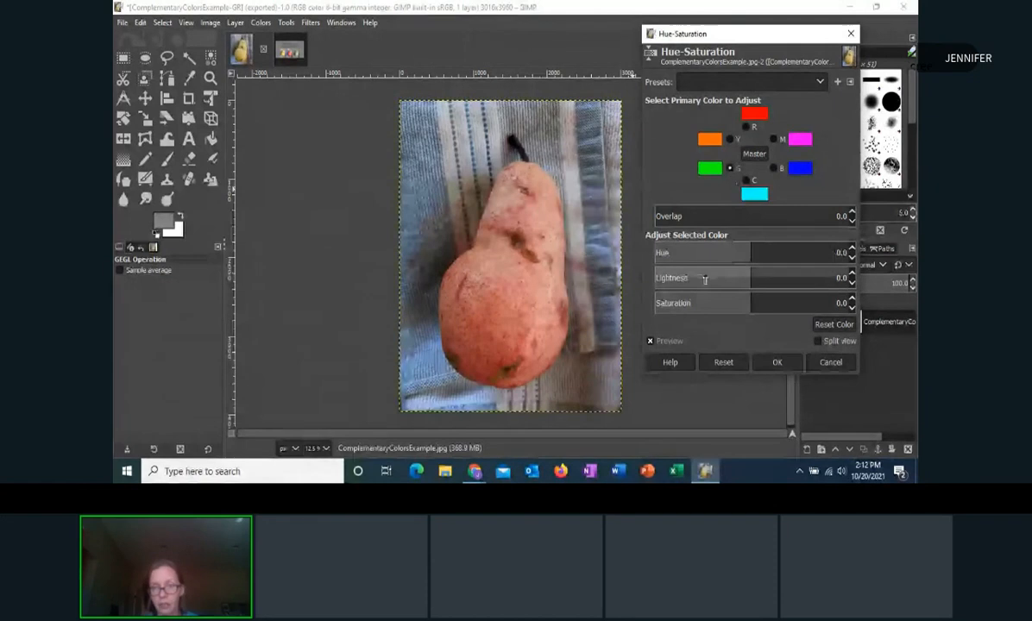
{"action": "left_click_drag", "start_coordinate": [750, 256], "coordinate": [701, 256]}
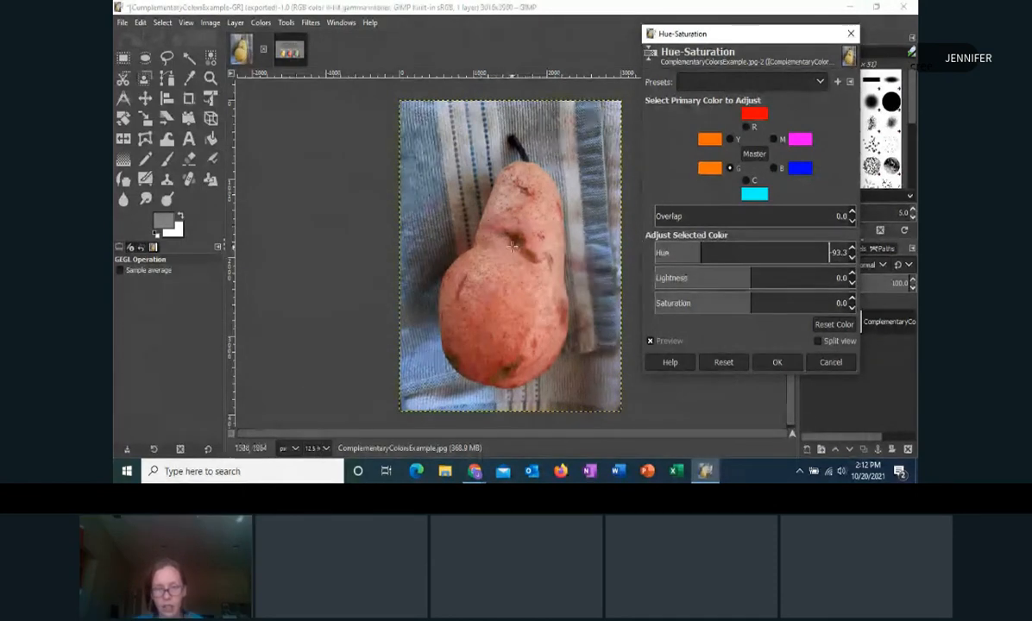
{"action": "left_click", "coordinate": [748, 128]}
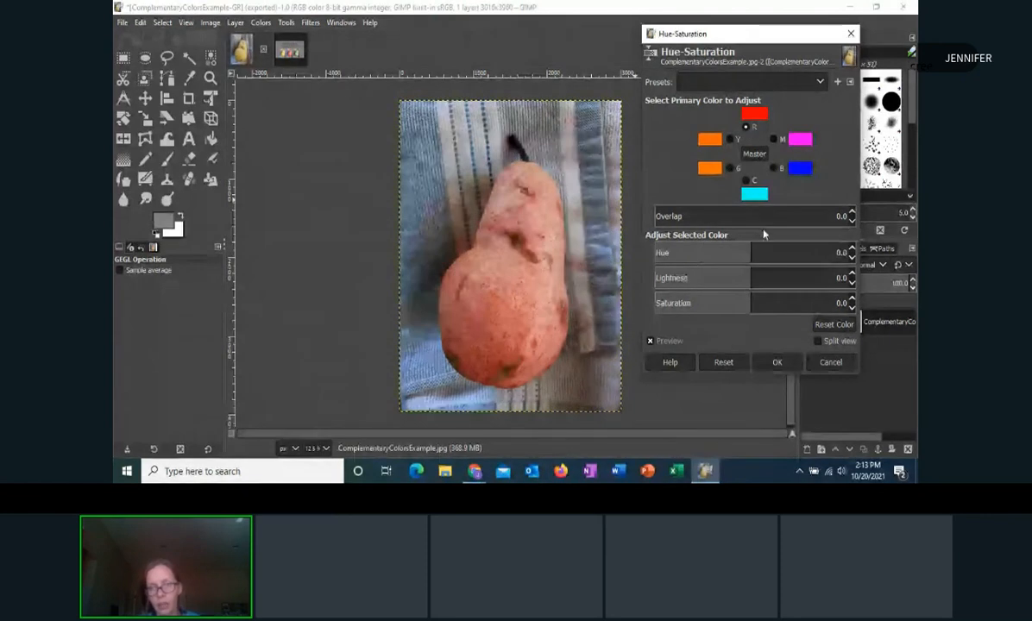
{"action": "mouse_move", "coordinate": [752, 253]}
{"action": "left_mouse_down"}
{"action": "mouse_move", "coordinate": [777, 253]}
{"action": "mouse_move", "coordinate": [744, 253]}
{"action": "left_mouse_up"}
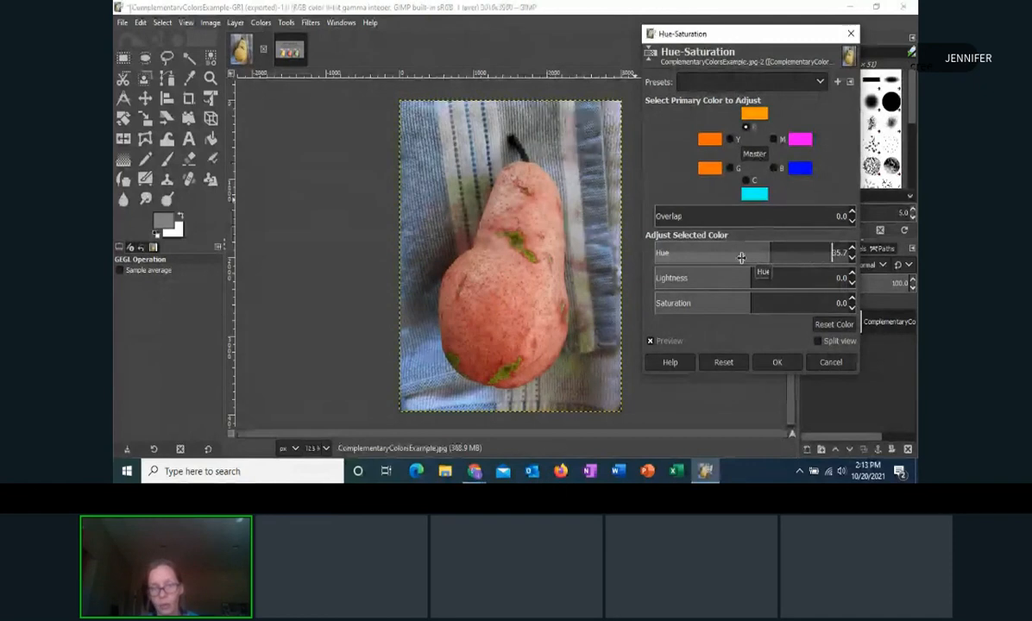
{"action": "left_click_drag", "start_coordinate": [767, 255], "coordinate": [412, 251]}
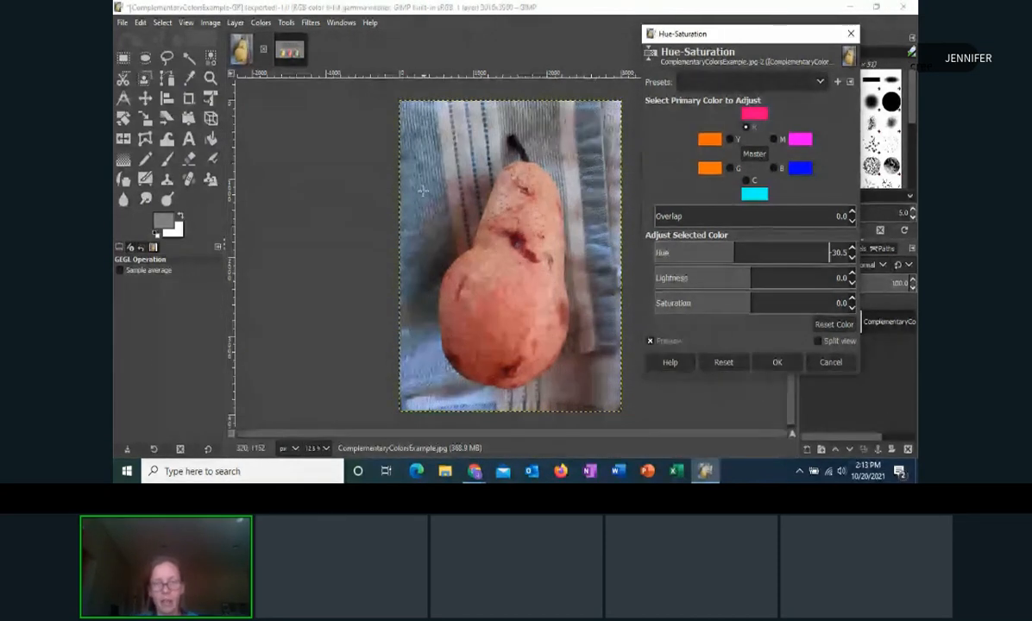
Step: Raise the saturation of the blue range to 68.9 and of the cyan range to 39
{"action": "left_click", "coordinate": [773, 169]}
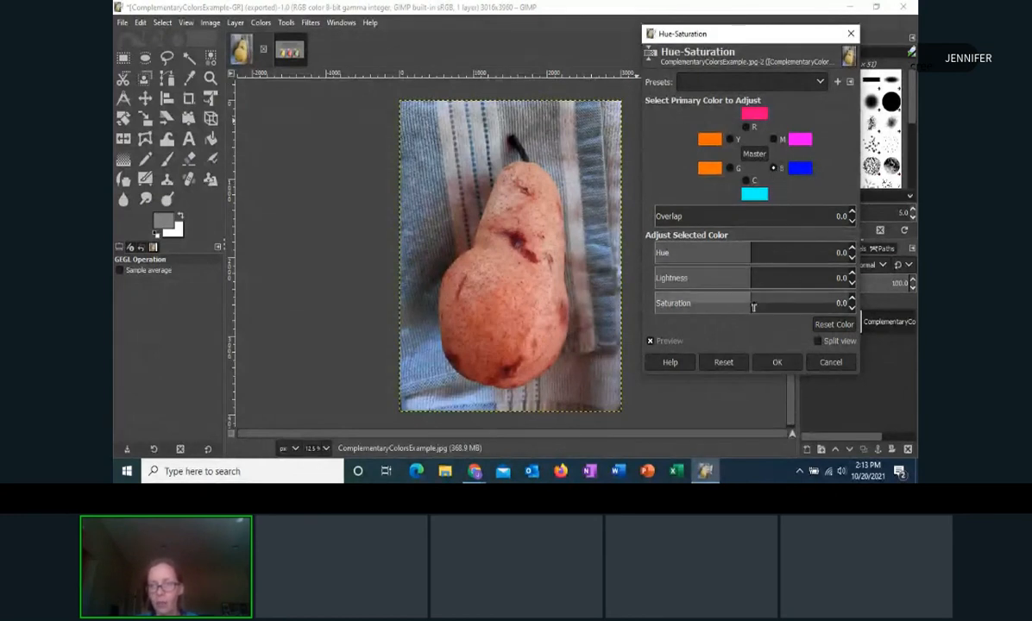
{"action": "left_click_drag", "start_coordinate": [762, 307], "coordinate": [825, 307]}
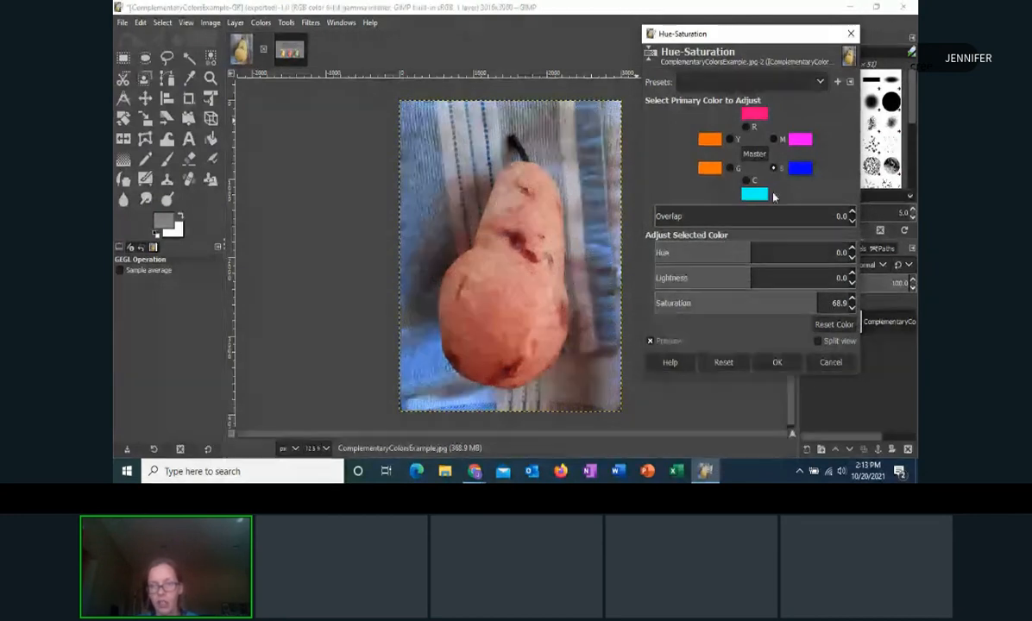
{"action": "left_click", "coordinate": [746, 179]}
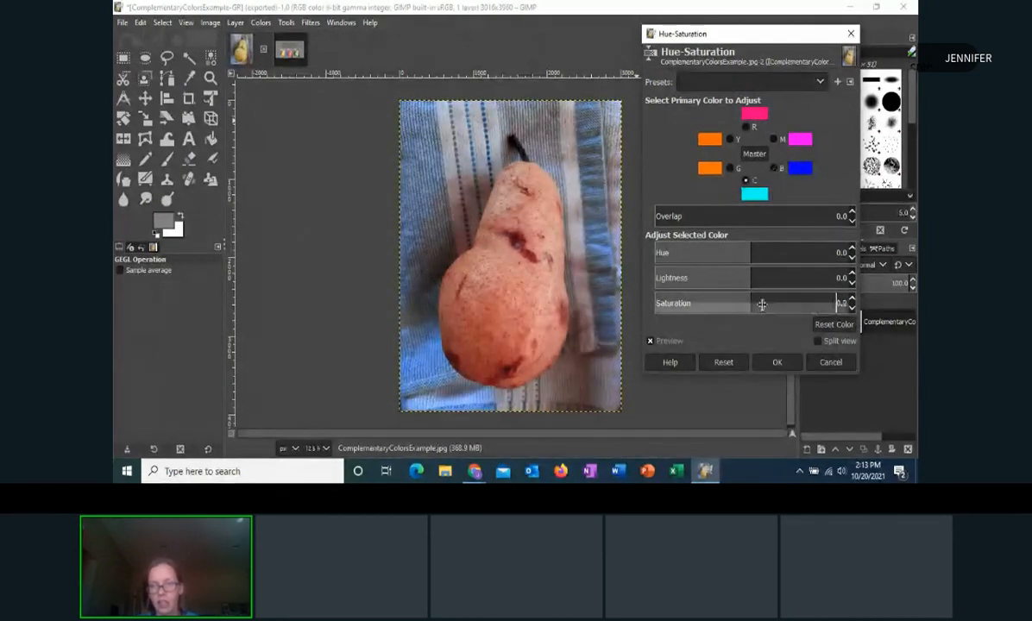
{"action": "left_click_drag", "start_coordinate": [762, 305], "coordinate": [325, 318]}
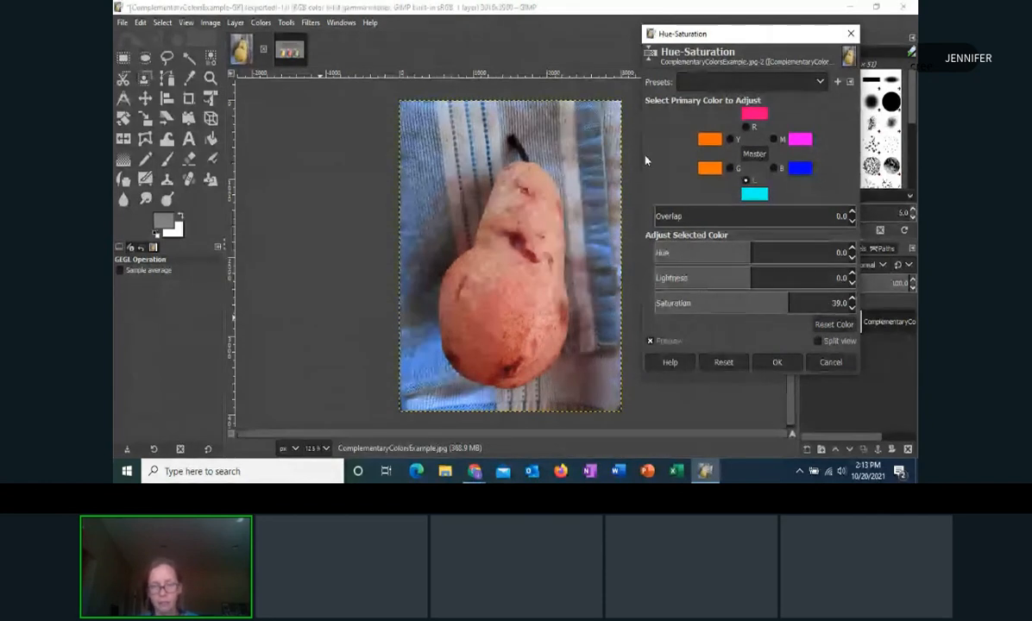
Step: Raise the saturation of the yellow range to 38.2
{"action": "left_click", "coordinate": [730, 139]}
{"action": "left_click", "coordinate": [848, 303]}
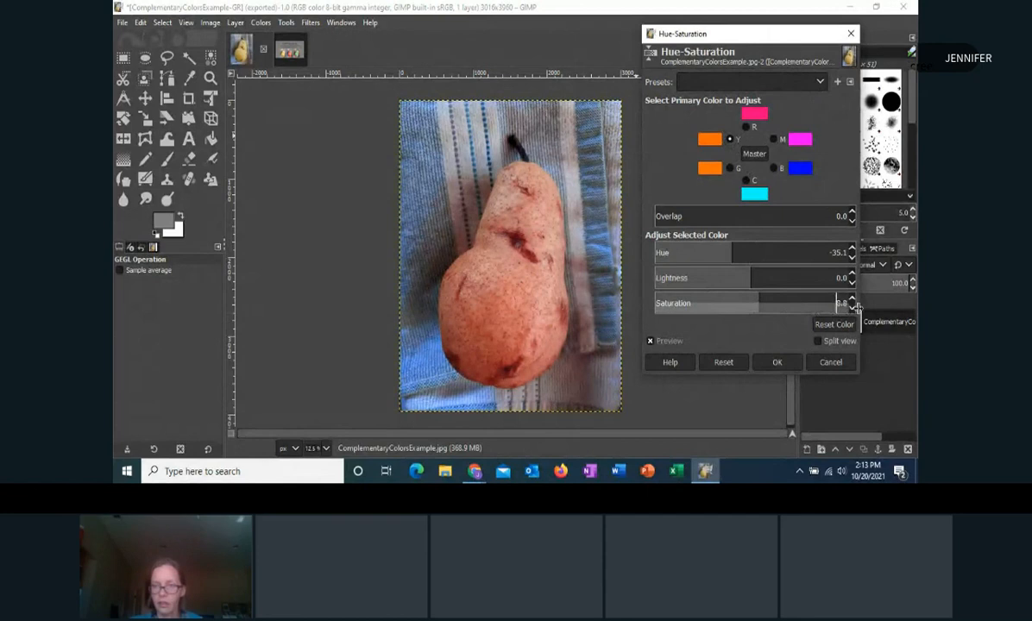
{"action": "left_click_drag", "start_coordinate": [858, 309], "coordinate": [309, 316]}
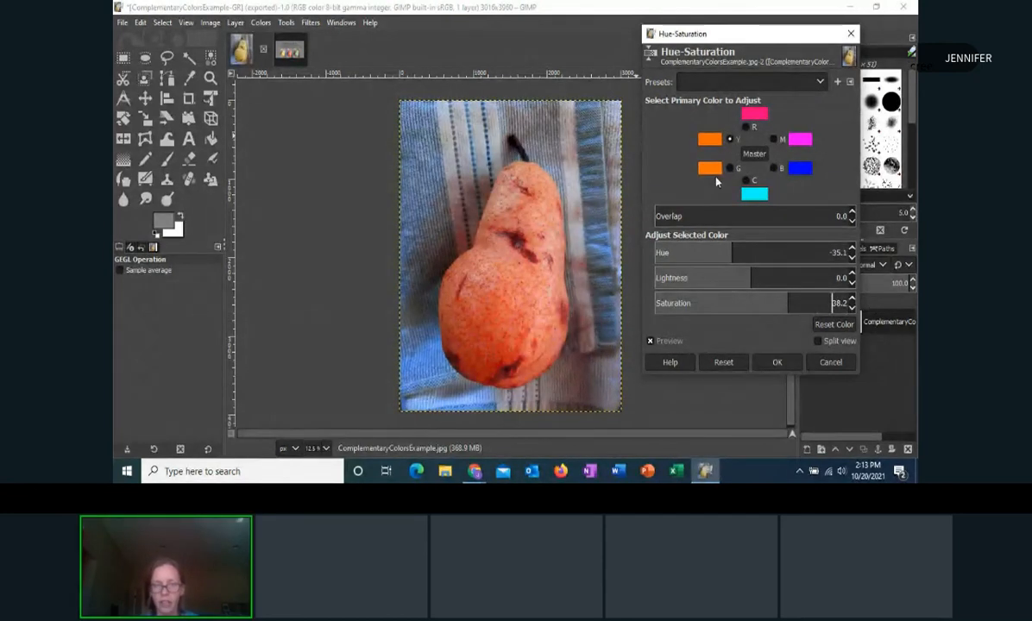
Step: Apply the Hue-Saturation changes after a split-view comparison, and switch to the GIMPTutorialScreen image
{"action": "left_click", "coordinate": [818, 341]}
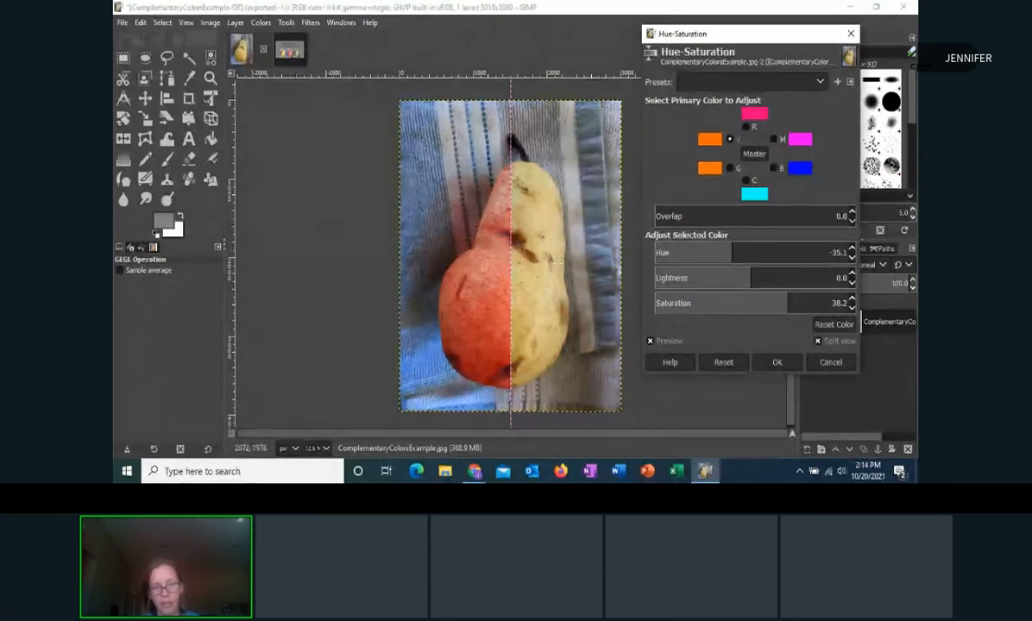
{"action": "left_click", "coordinate": [777, 363]}
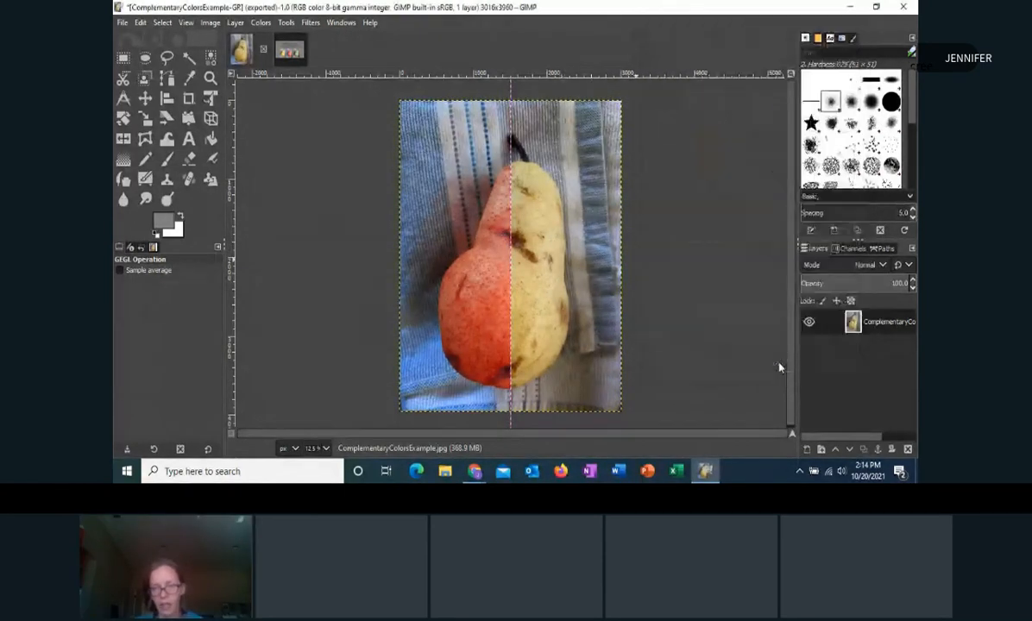
{"action": "left_click", "coordinate": [290, 54]}
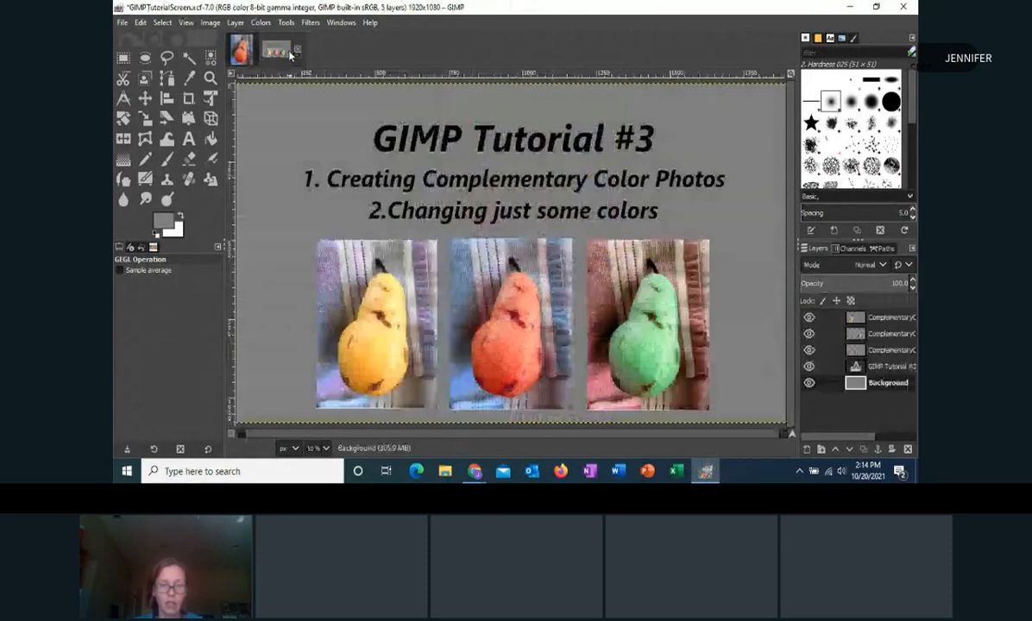